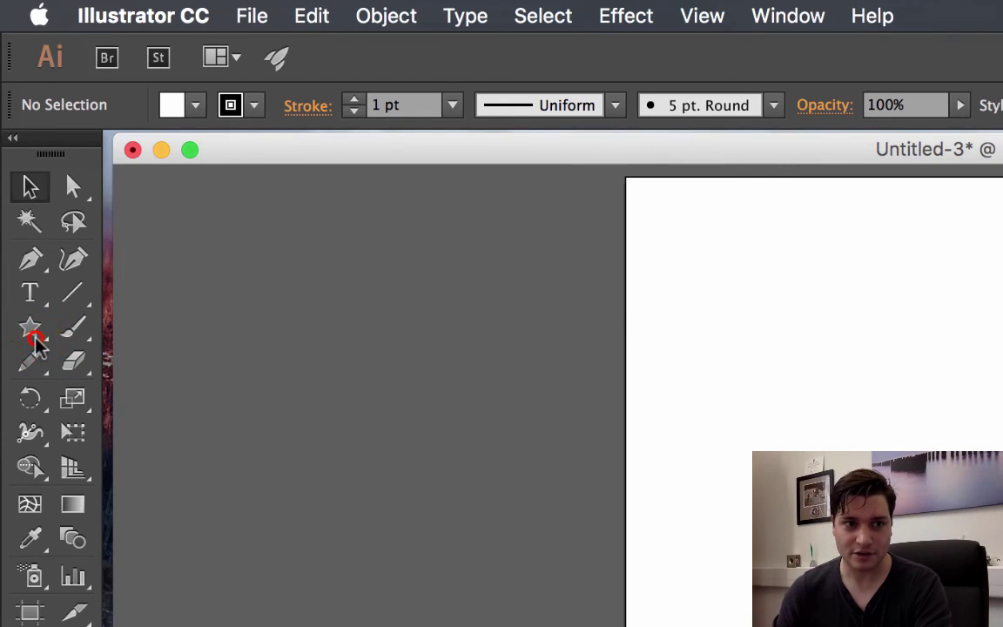
Draw a square of about 81.5 mm with no fill and a 1 pt black stroke, then deselect it.
drag(35, 344, 146, 329)
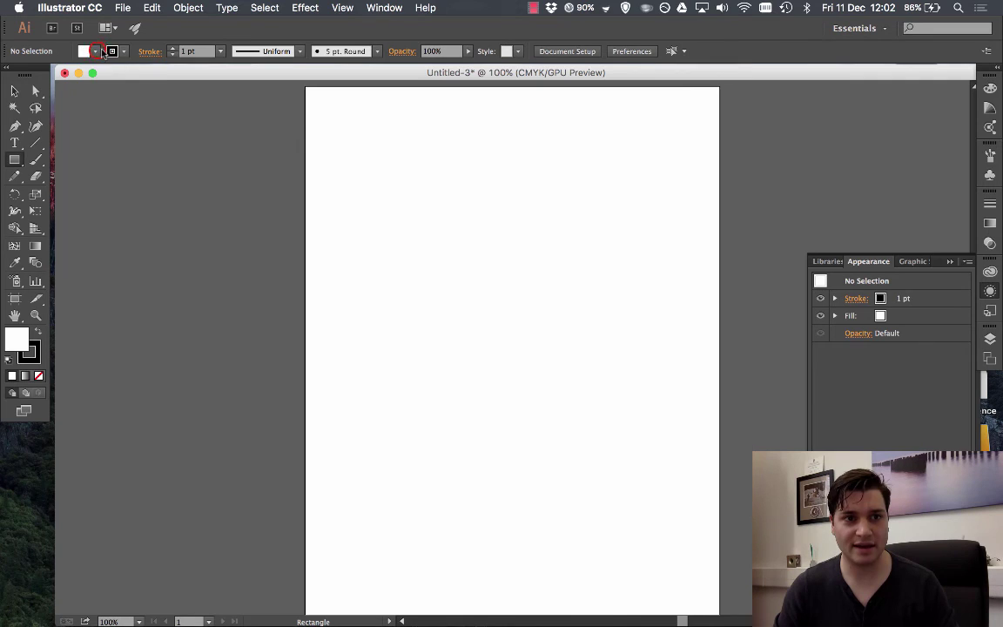
click(96, 51)
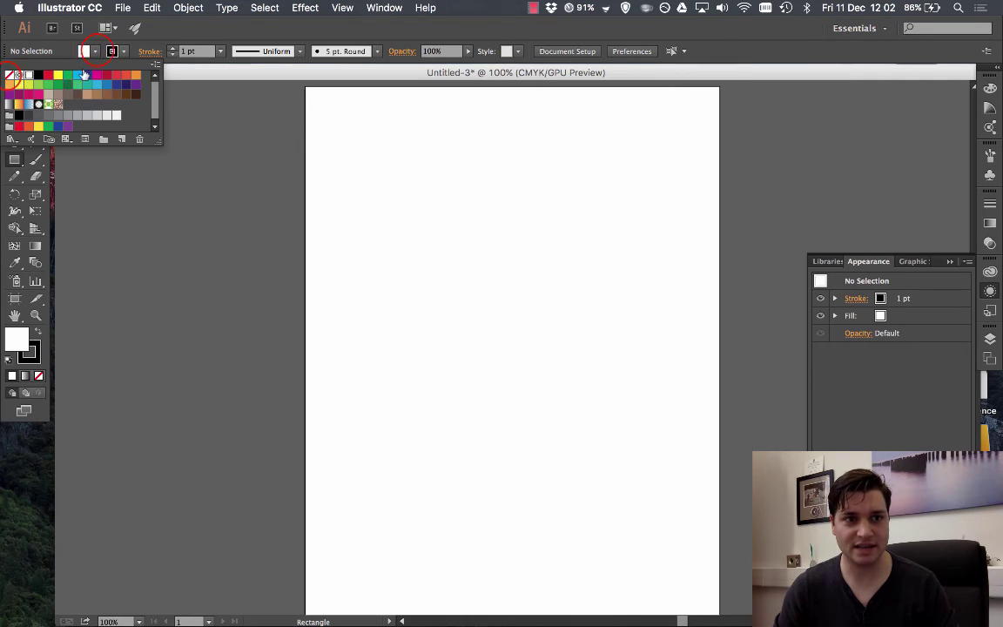
click(7, 77)
mouse_move(421, 219)
mouse_down()
mouse_move(582, 415)
mouse_move(553, 373)
mouse_move(587, 430)
mouse_move(580, 379)
mouse_up()
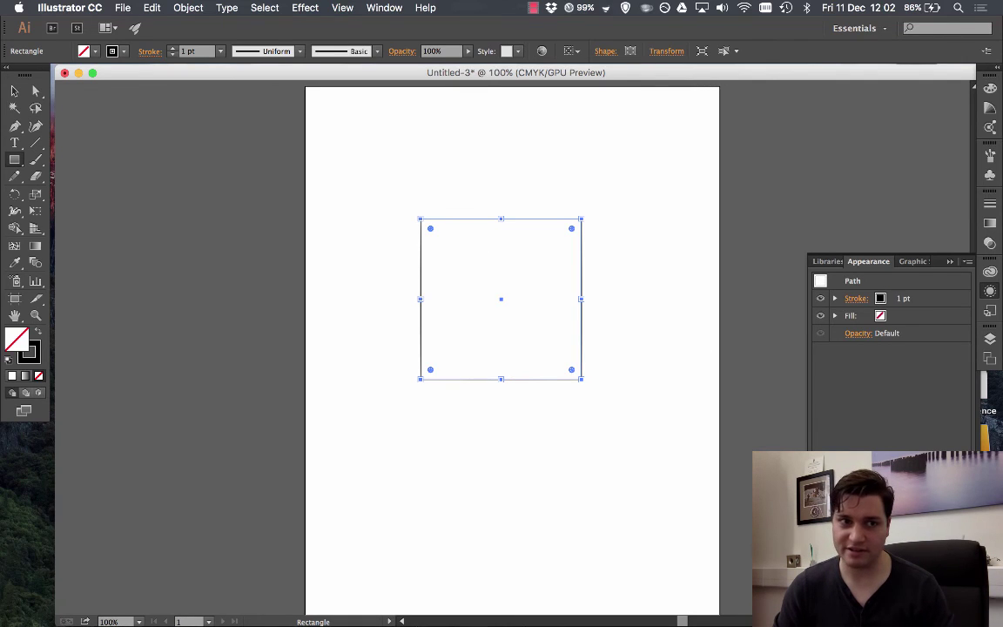
click(15, 91)
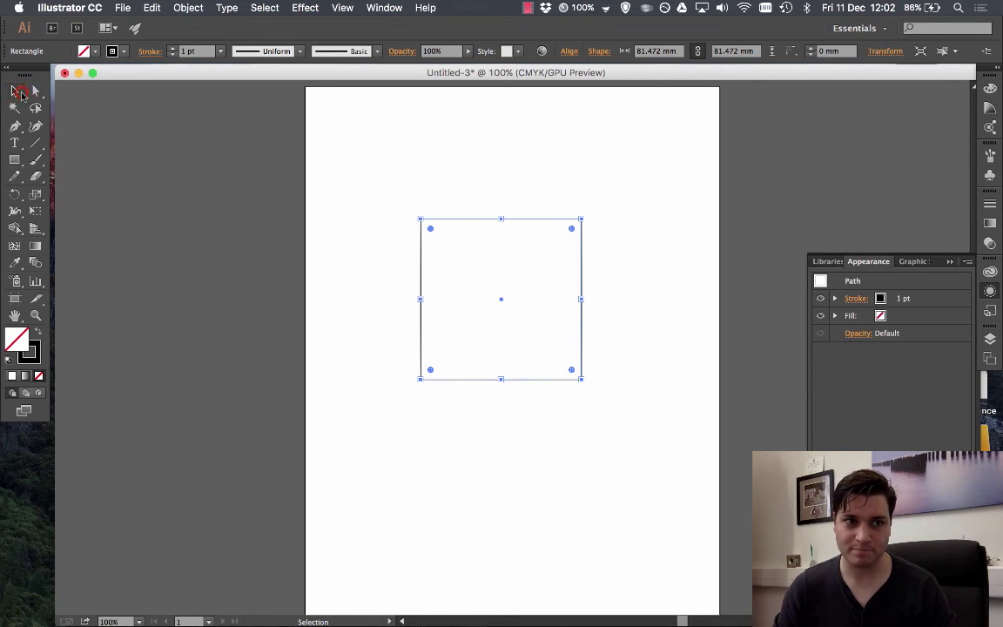
click(178, 141)
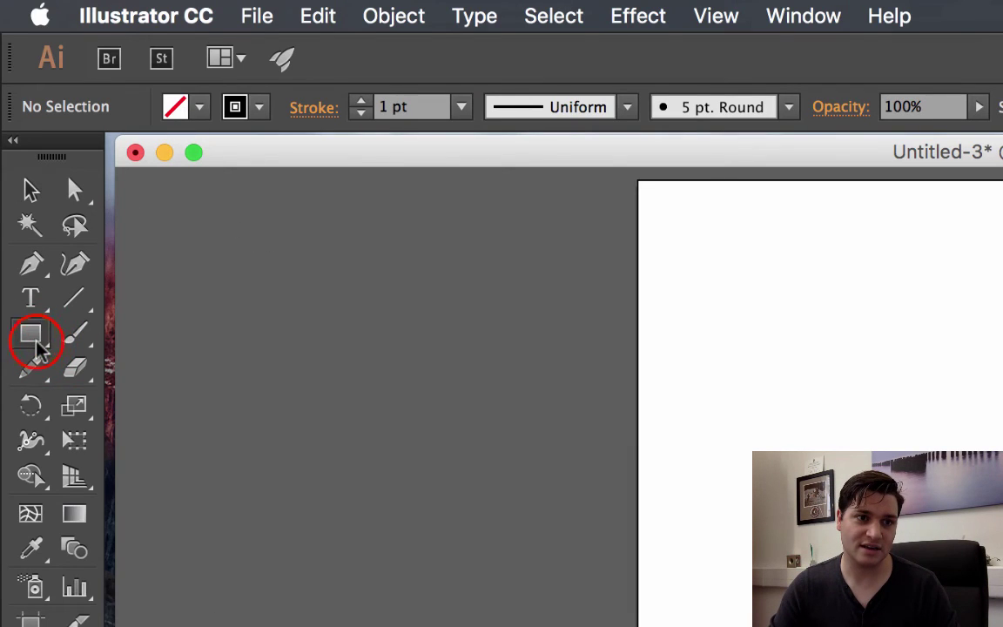
Switch to the Star Tool with a magenta fill and no stroke.
drag(16, 163, 42, 166)
drag(88, 348, 157, 475)
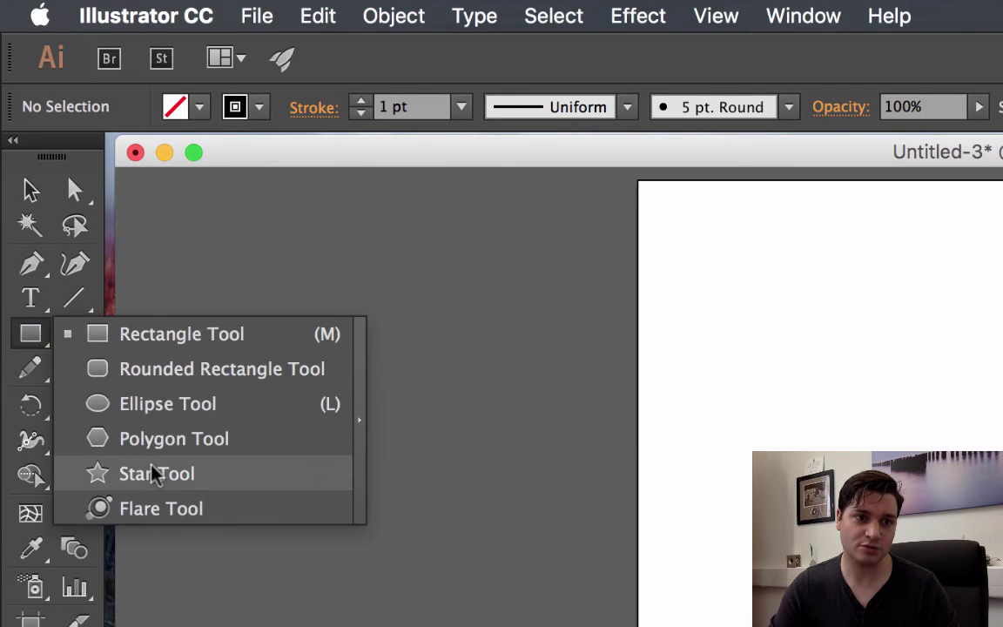
click(199, 107)
click(202, 155)
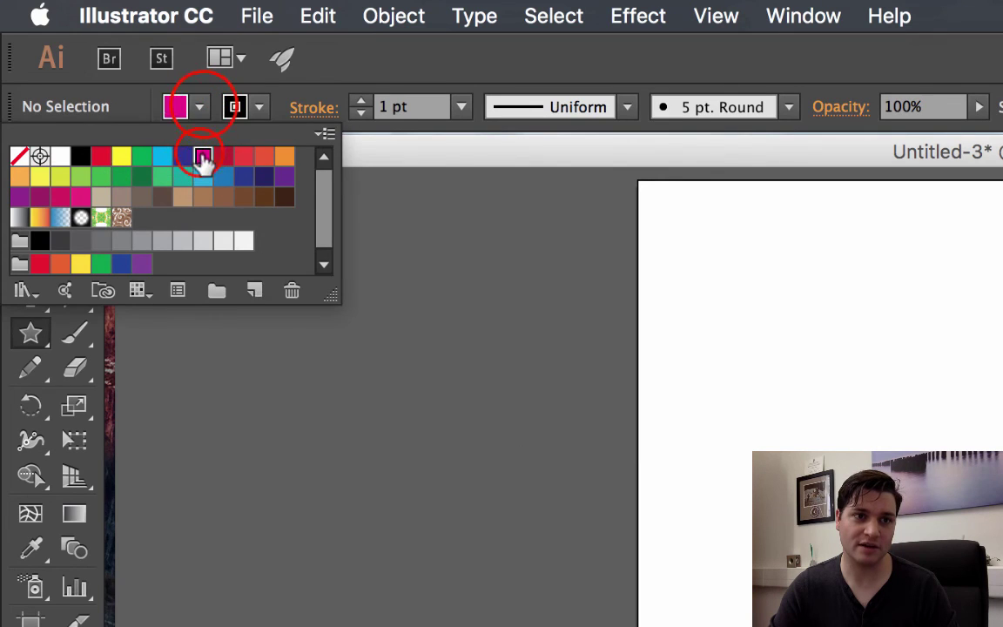
click(200, 107)
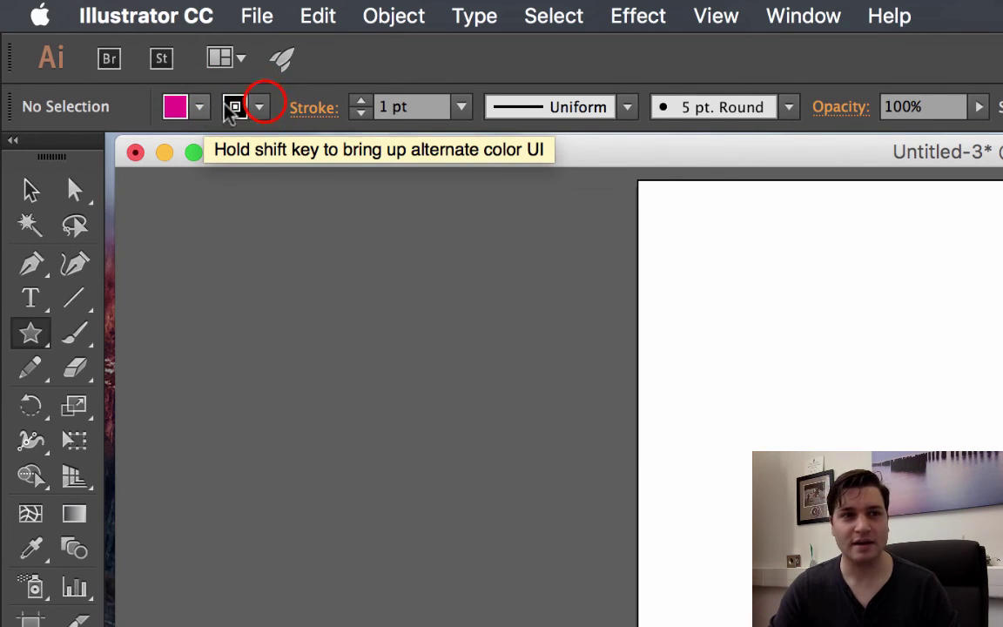
click(259, 106)
click(20, 155)
click(374, 74)
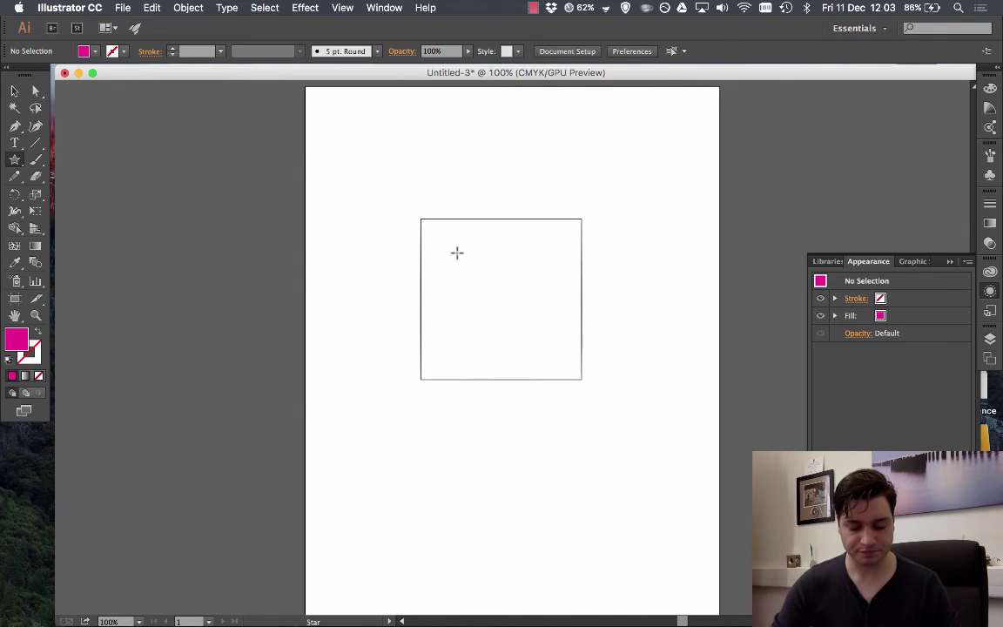
Zoom to 150% and draw a magenta star over the square's top edge, nudged down-right.
key(super+equal)
scroll(470, 244, up, 1)
drag(409, 139, 446, 194)
click(14, 92)
drag(397, 131, 426, 161)
click(336, 165)
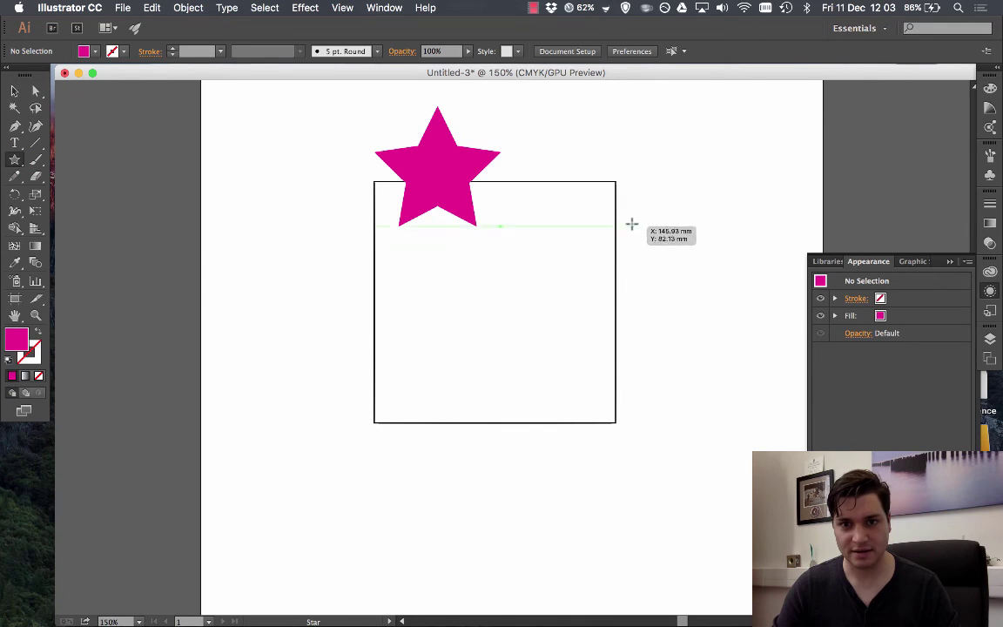
Draw a second star at the square's right edge, lower it and rotate it about 20° clockwise.
drag(632, 216, 629, 286)
click(14, 91)
click(636, 198)
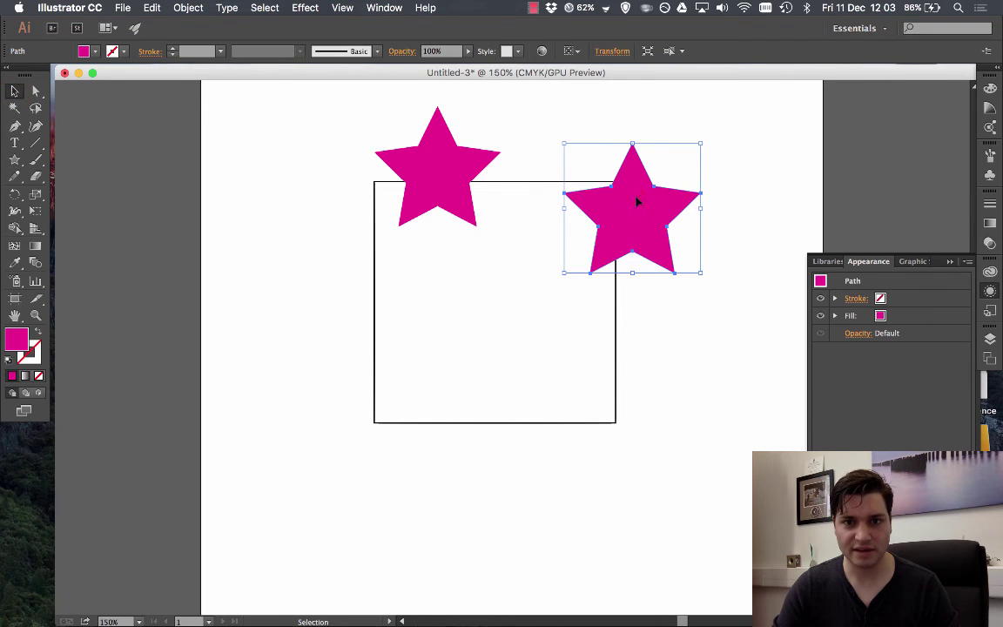
drag(637, 202, 644, 232)
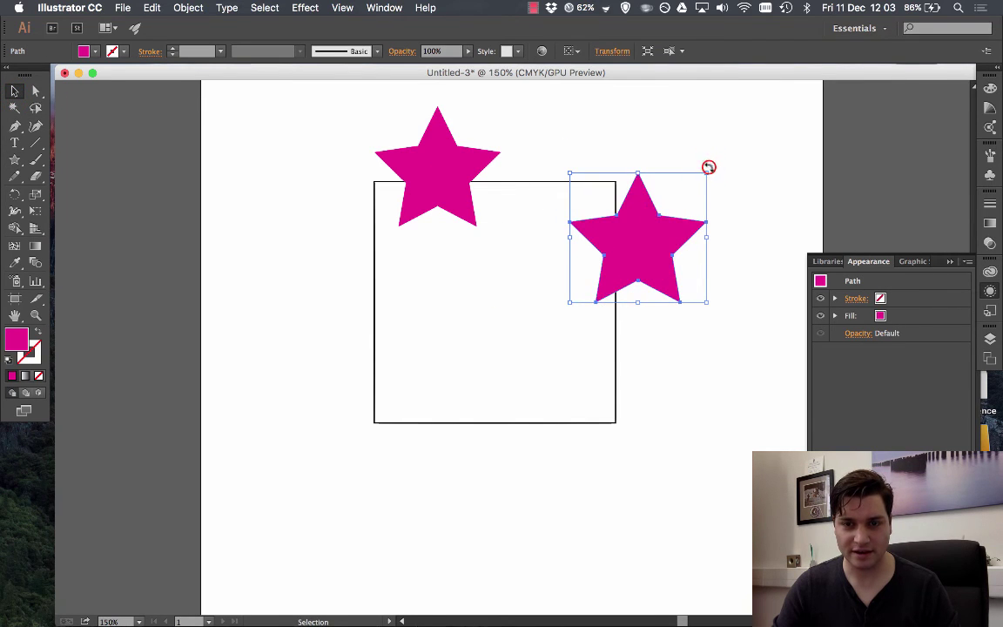
drag(709, 167, 723, 202)
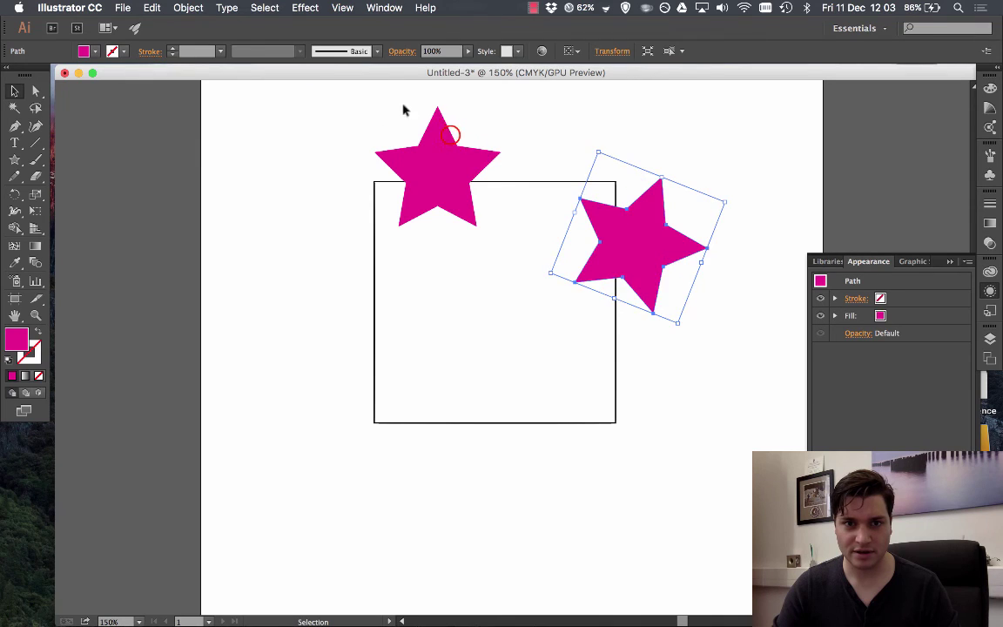
Rotate the top star slightly and nudge it a little to the right.
click(449, 135)
drag(367, 101, 304, 154)
click(305, 154)
drag(433, 165, 438, 165)
click(306, 160)
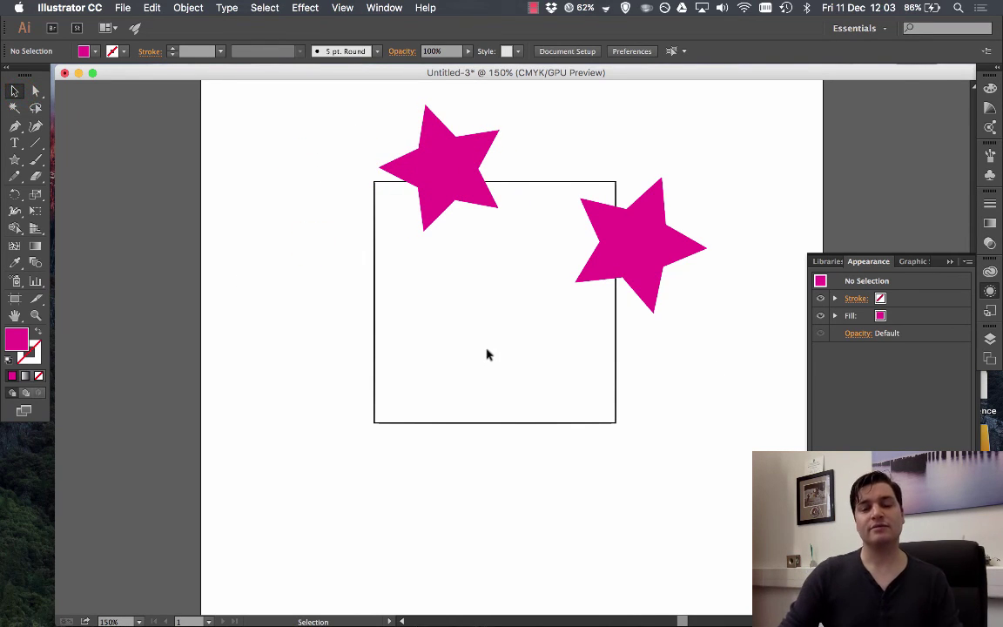
Lower the right star further, then copy the top star with the square down one square height.
scroll(486, 353, up, 2)
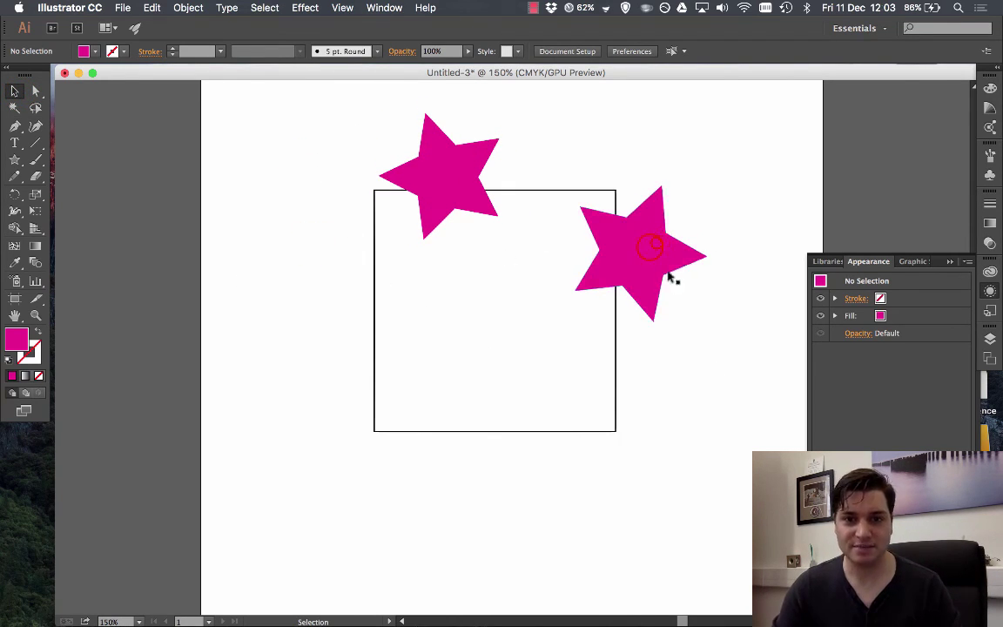
drag(665, 259, 663, 317)
click(731, 221)
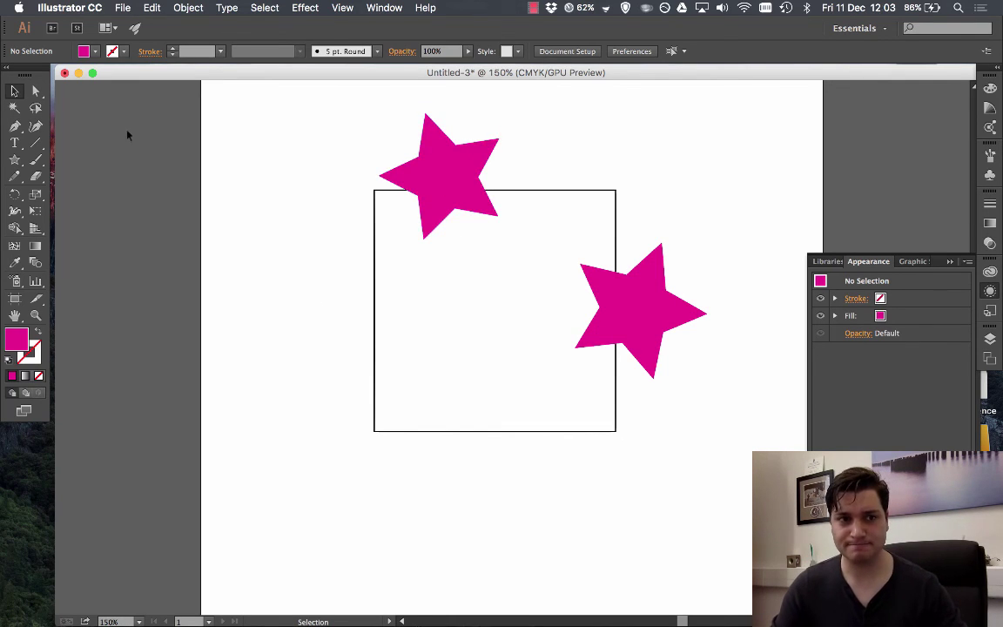
click(437, 177)
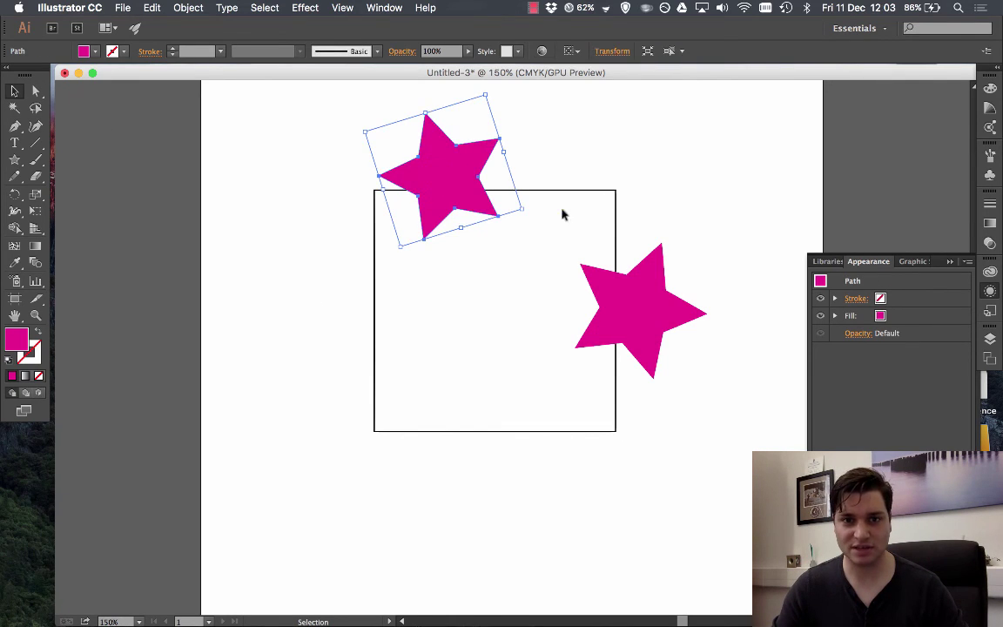
shift+click(599, 190)
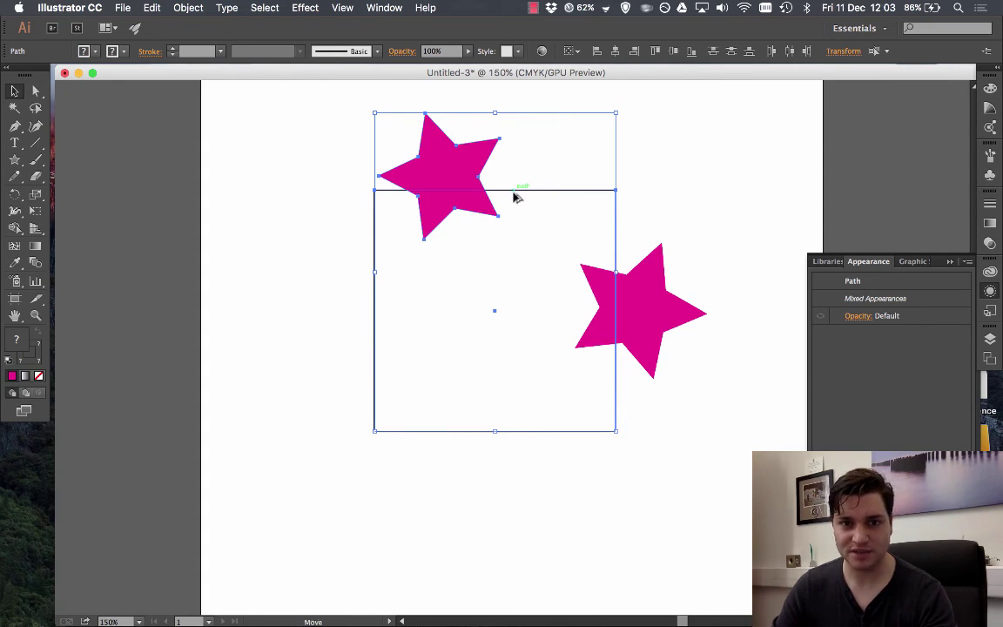
drag(514, 200, 542, 436)
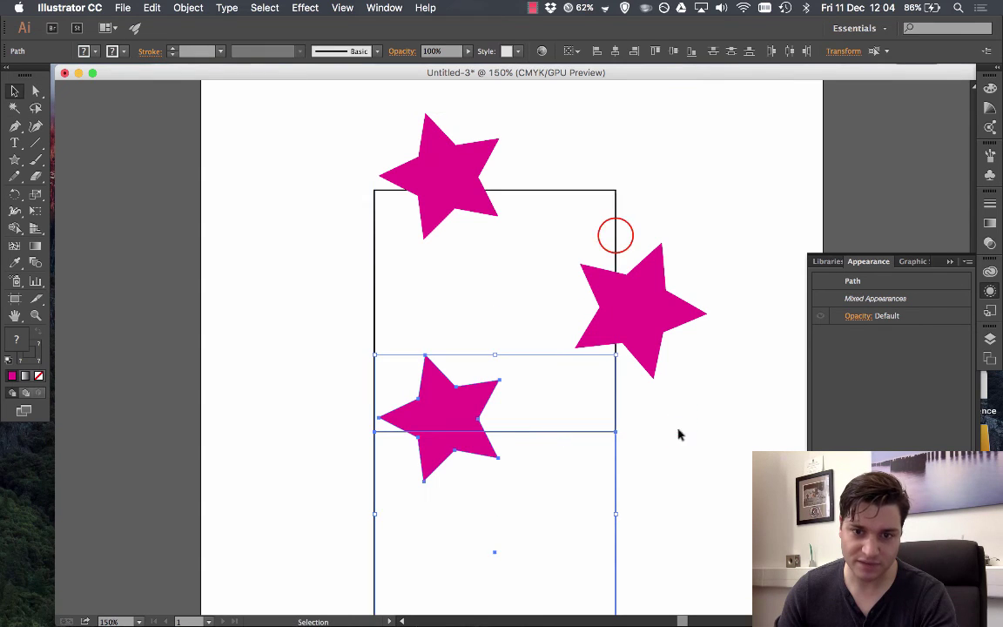
click(678, 432)
Copy the right star with the square one square width left, then delete the extra copied square.
click(656, 301)
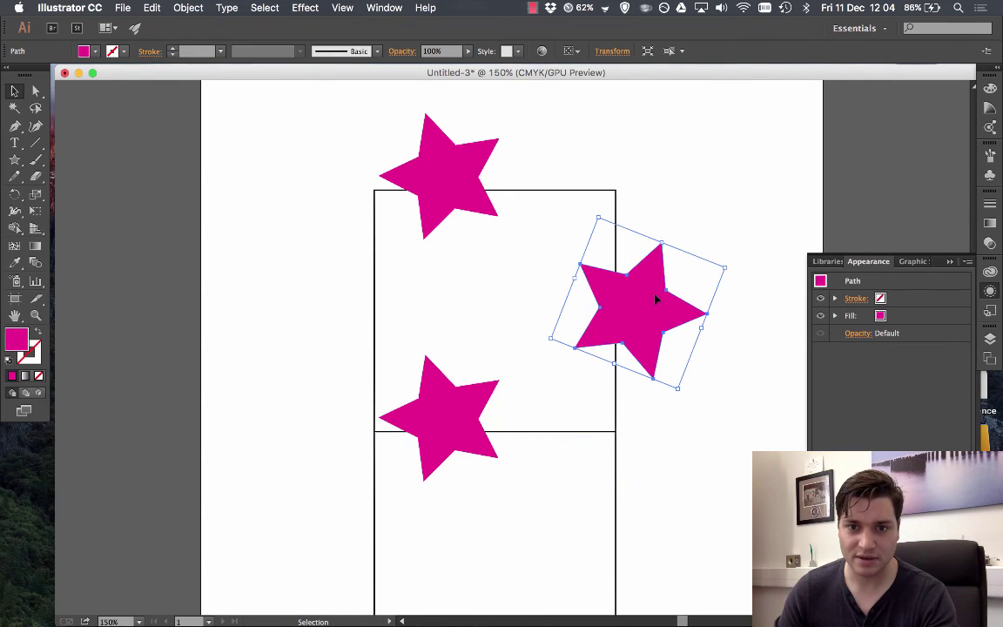
shift+click(577, 191)
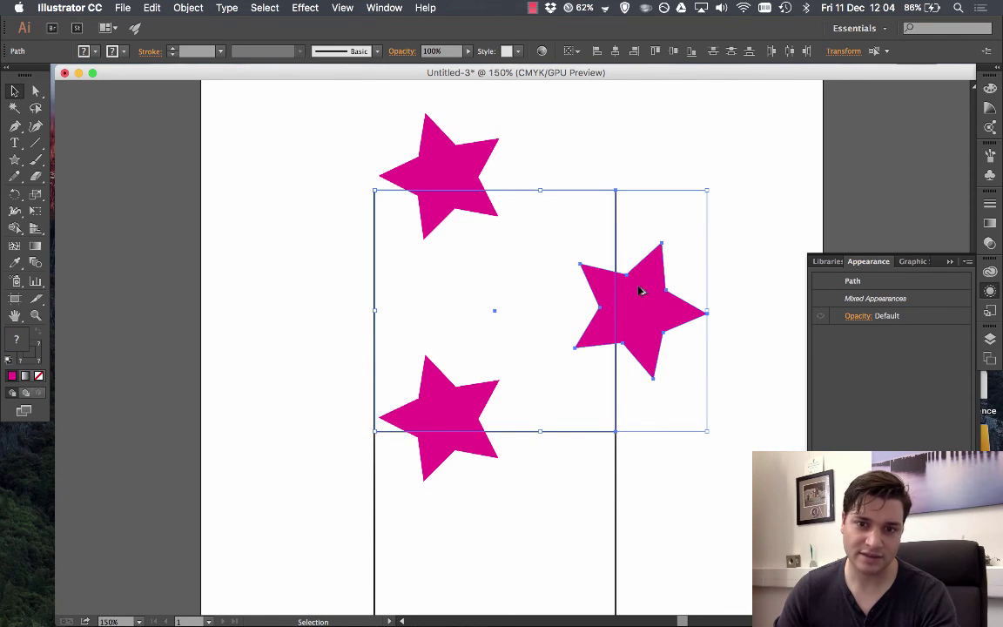
drag(636, 292, 398, 281)
click(650, 172)
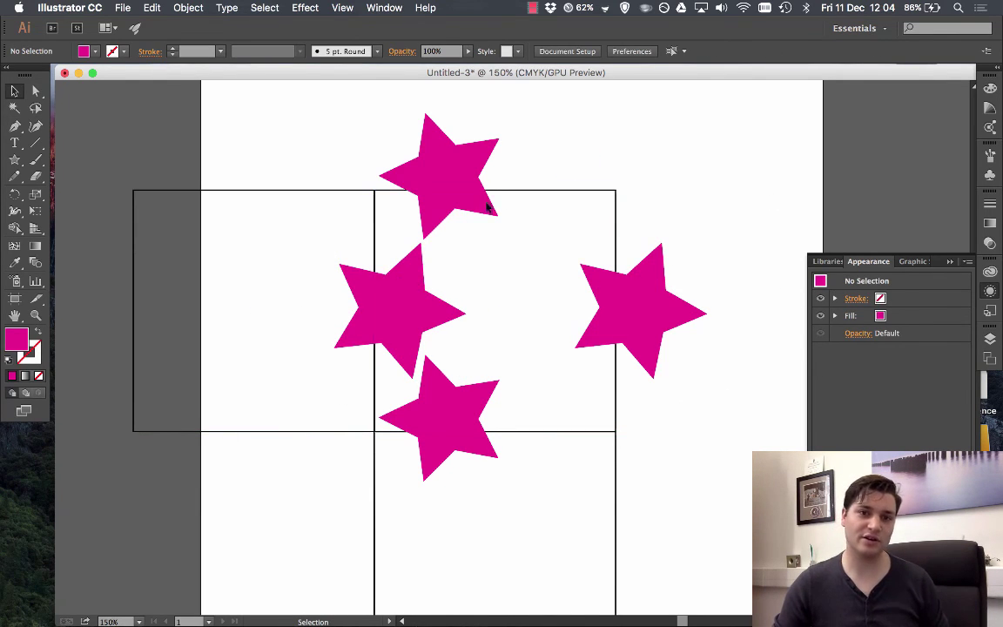
click(265, 190)
key(Delete)
click(610, 454)
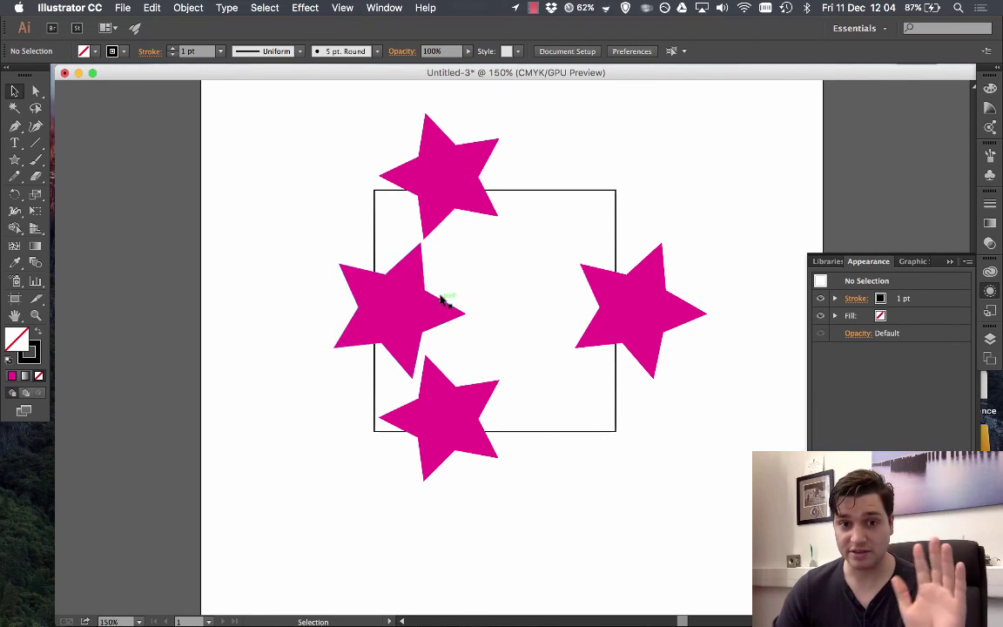
Draw unfilled rectangles snapped to the square's left, top, bottom and right sides, each covering a star's overhang.
click(15, 160)
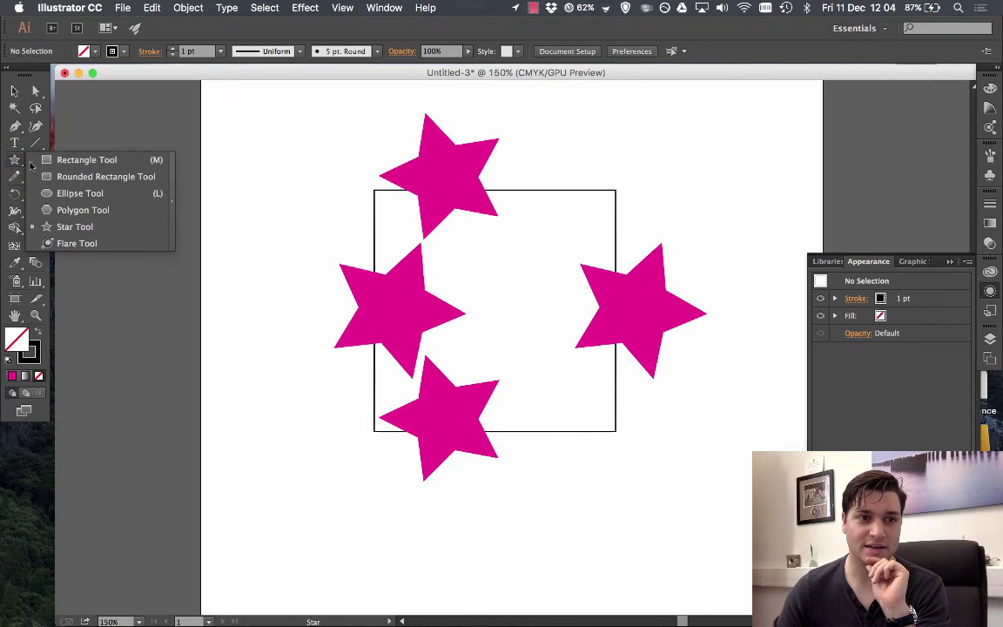
click(57, 160)
click(372, 189)
drag(372, 189, 307, 430)
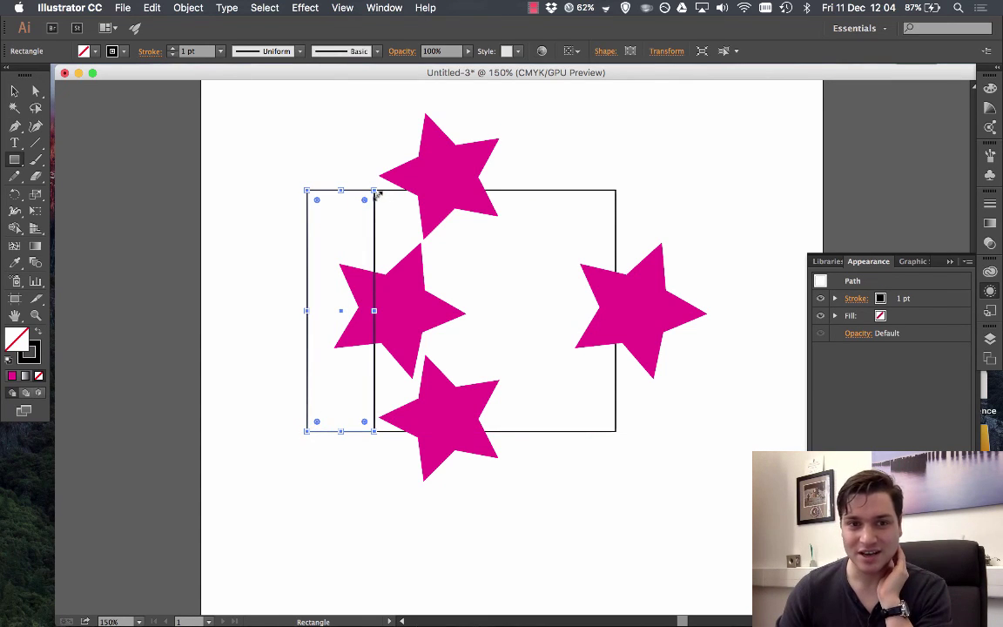
drag(616, 189, 374, 101)
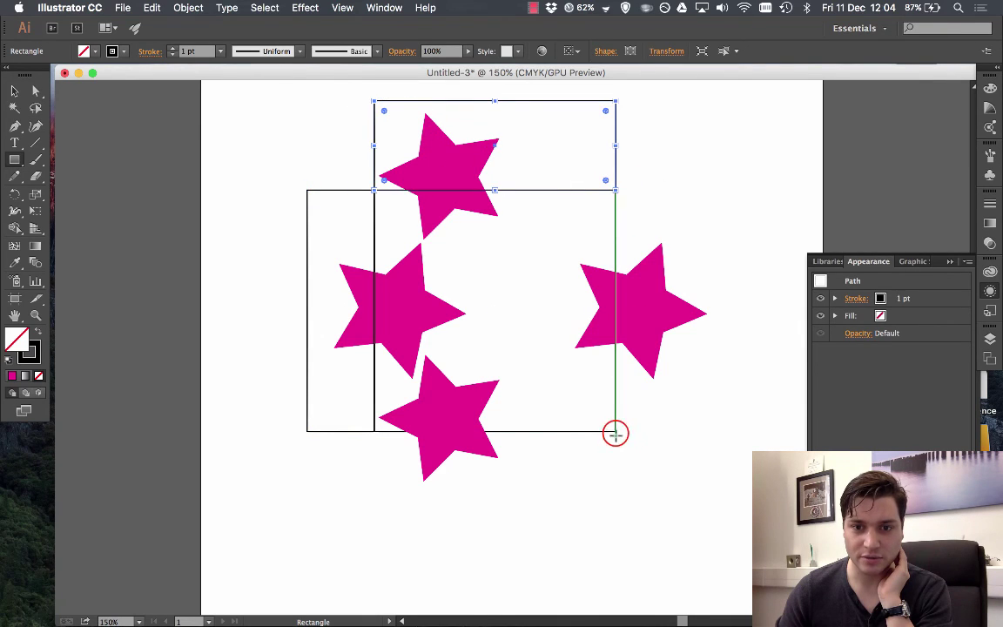
drag(616, 432, 370, 531)
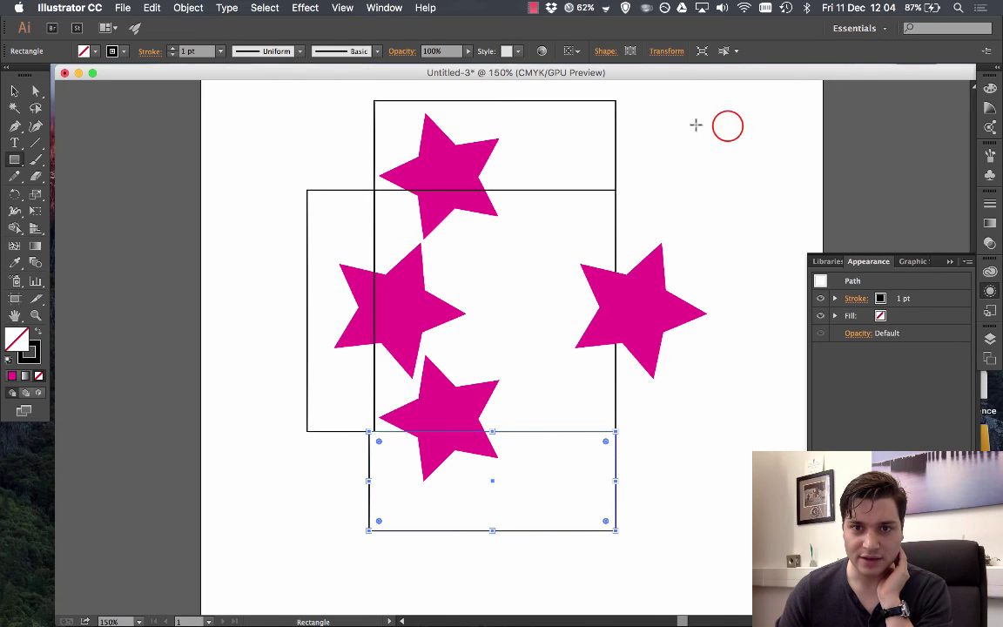
drag(728, 128, 616, 431)
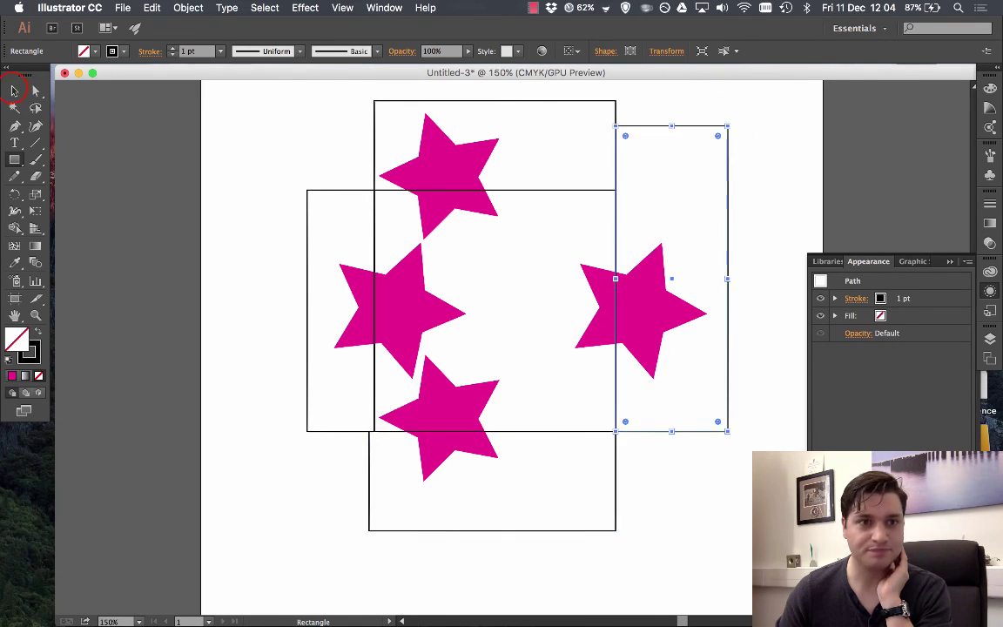
click(13, 88)
click(122, 87)
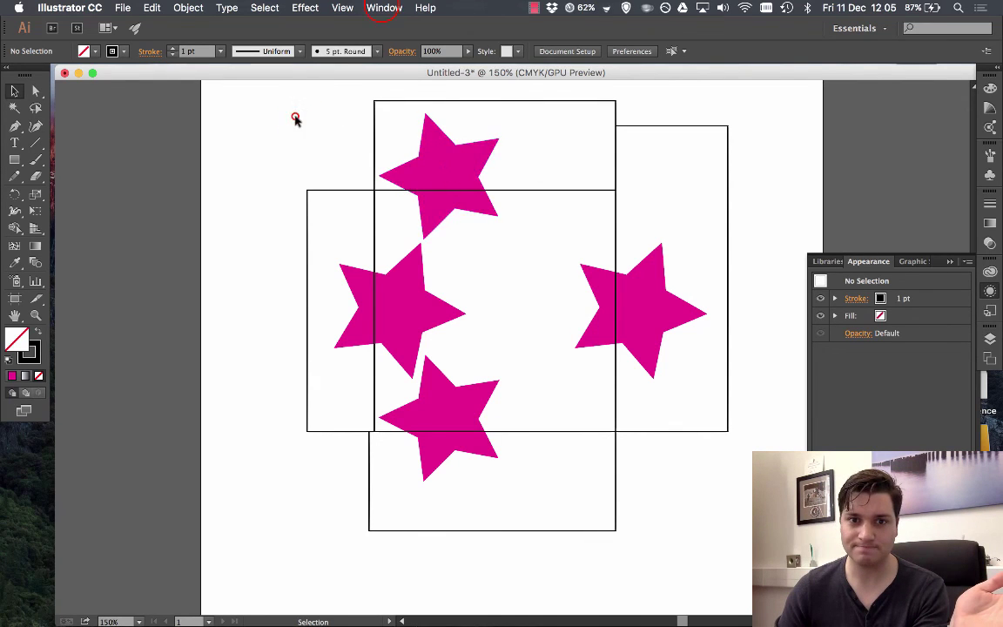
Open the Pathfinder panel and trim the top star flush with the tile's top edge using Minus Front.
click(384, 8)
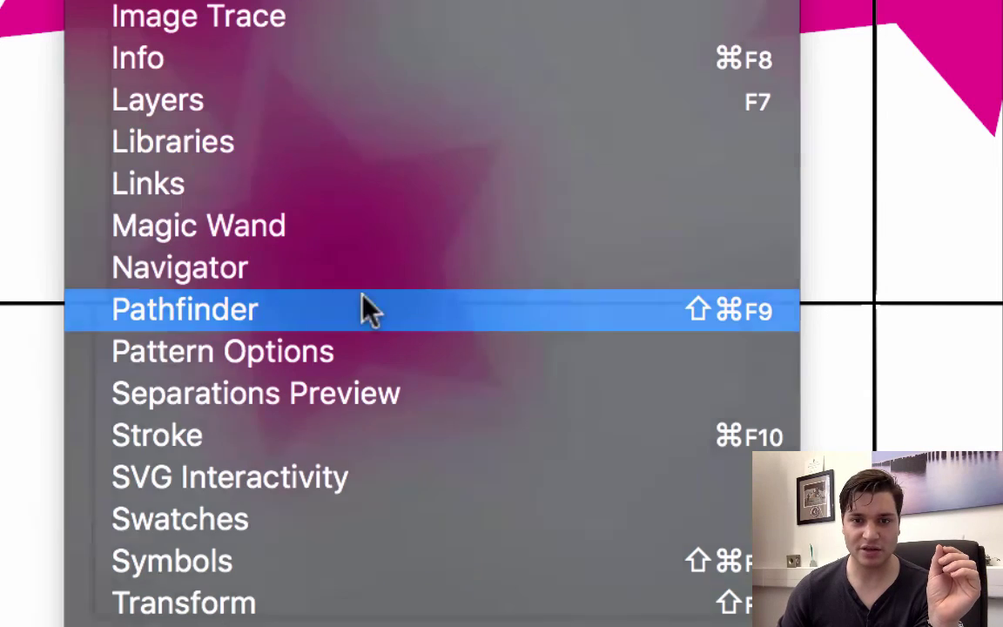
click(456, 433)
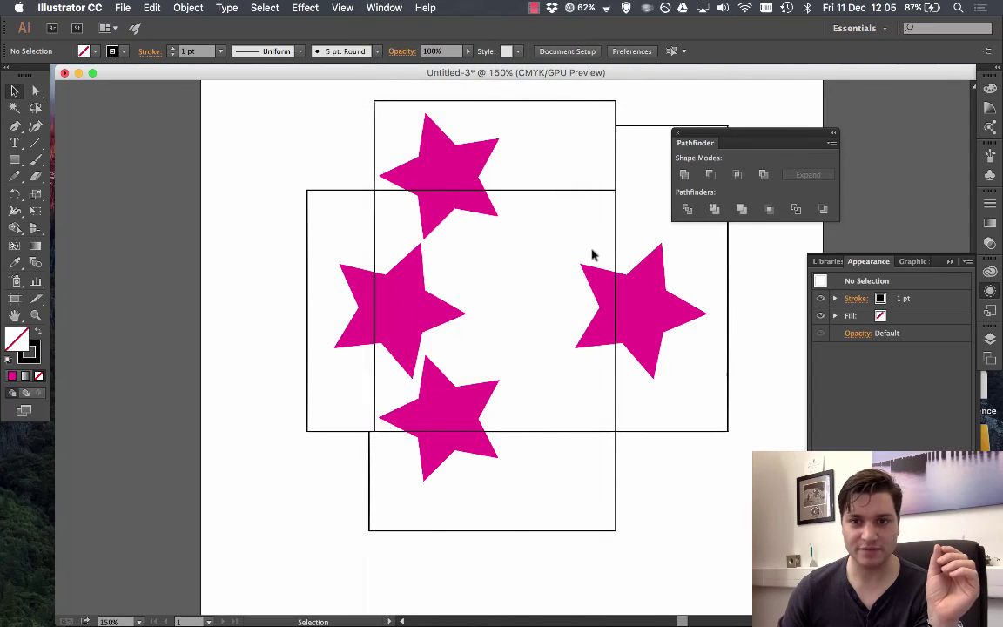
drag(743, 137, 806, 102)
click(423, 180)
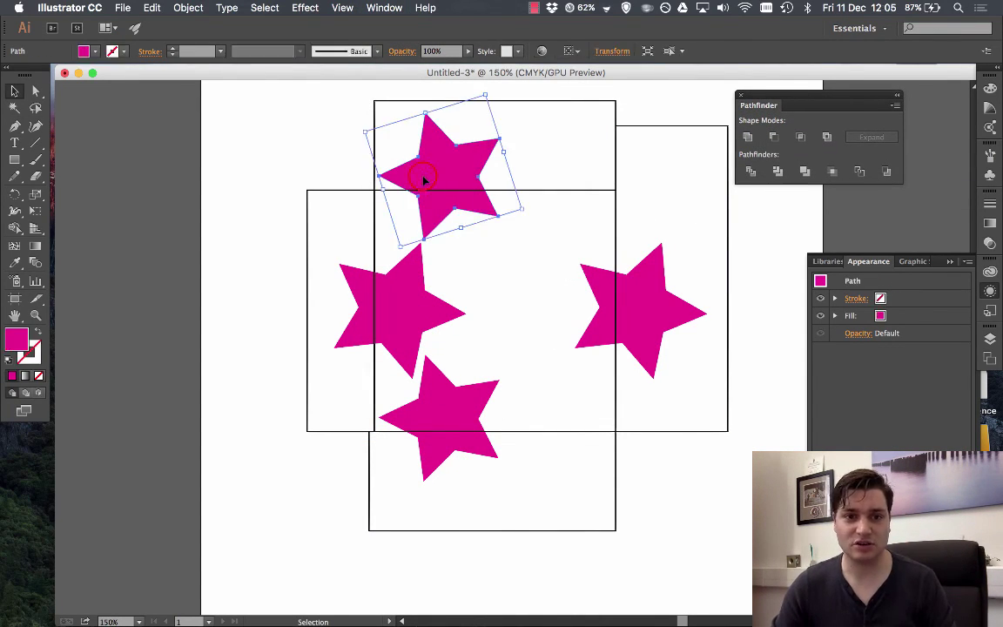
shift+click(571, 100)
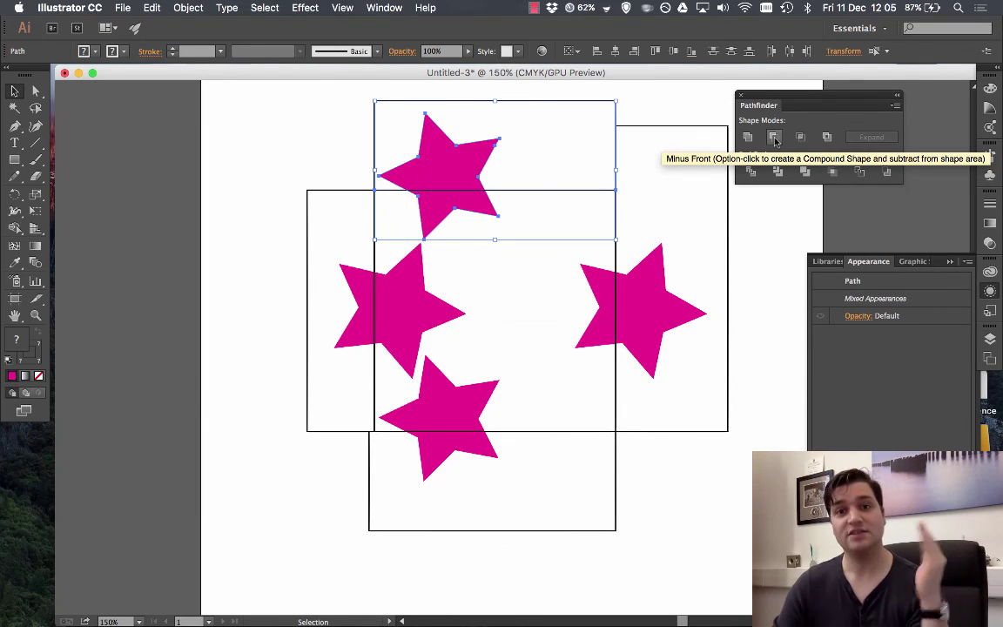
click(775, 139)
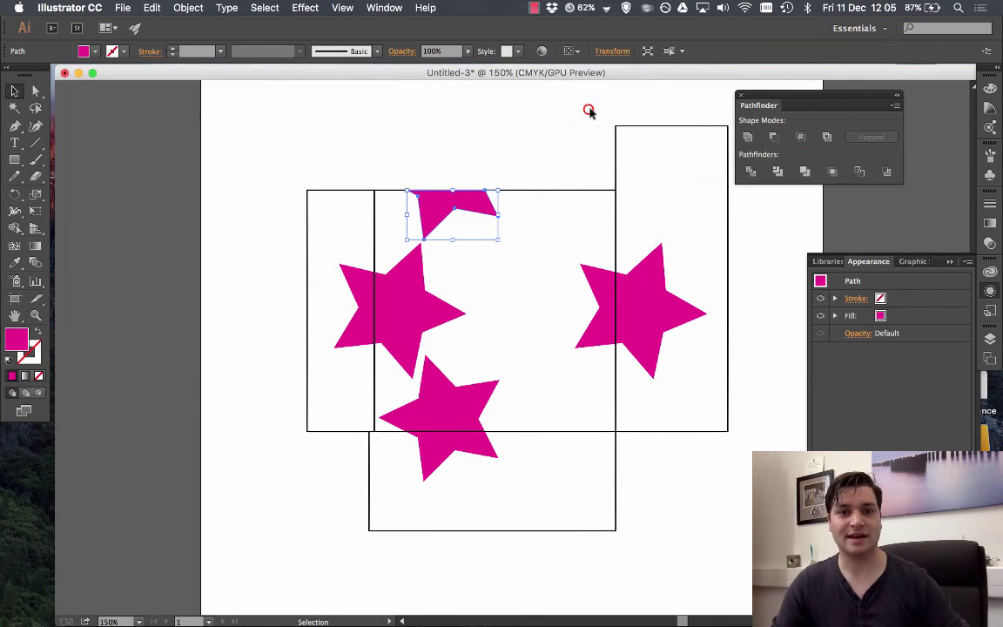
click(589, 112)
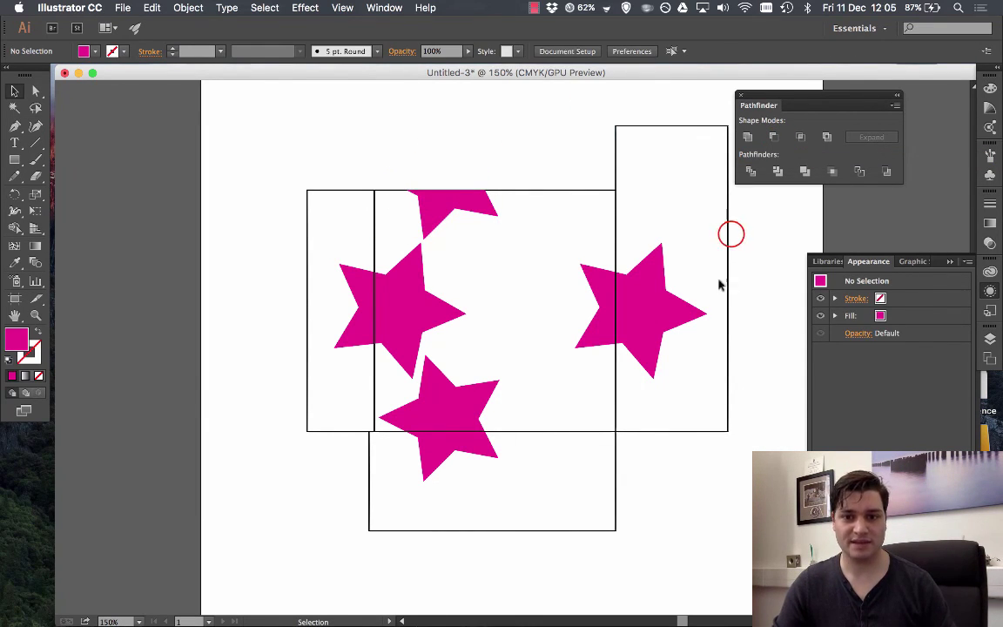
Trim the right and bottom stars flush with the tile's edges using Minus Front.
click(728, 233)
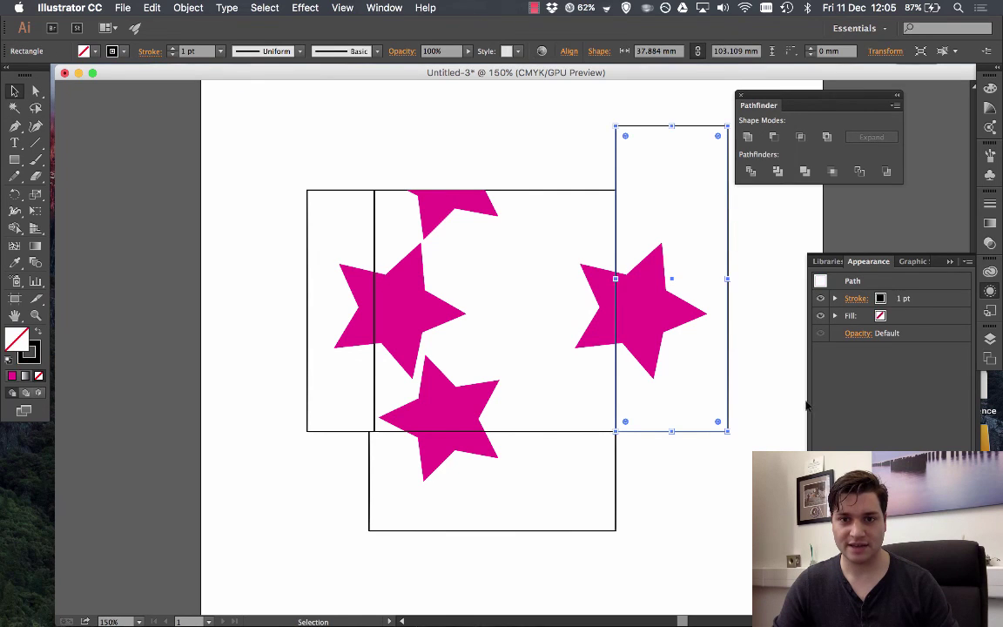
shift+click(666, 321)
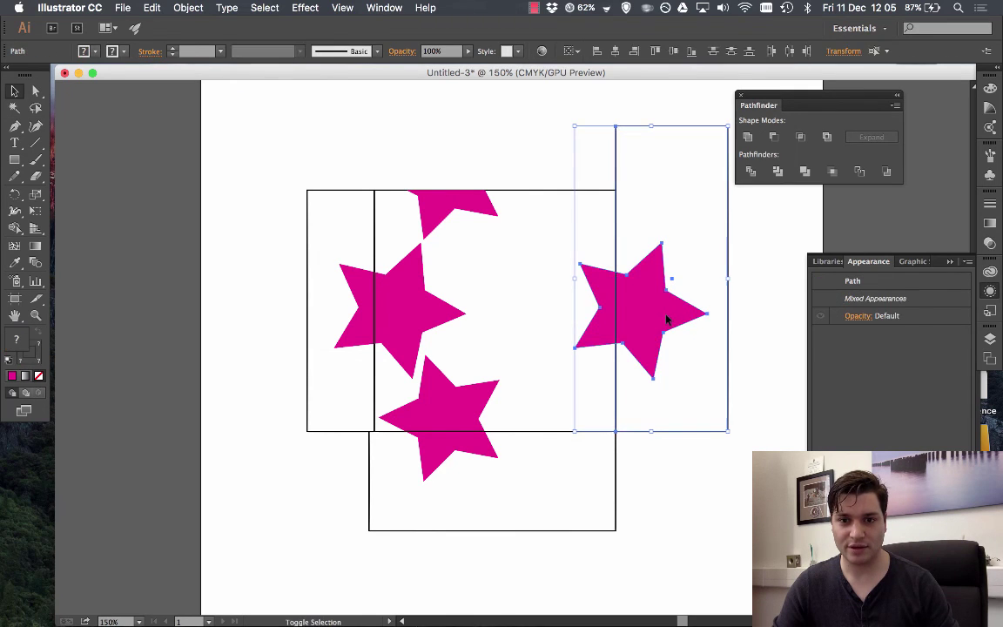
click(775, 138)
click(470, 447)
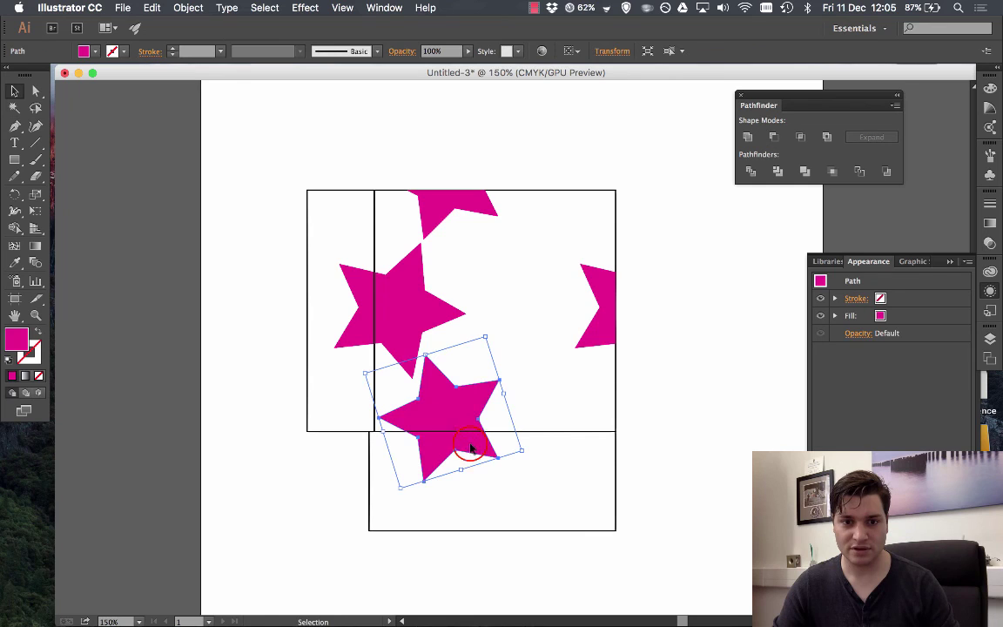
shift+click(616, 471)
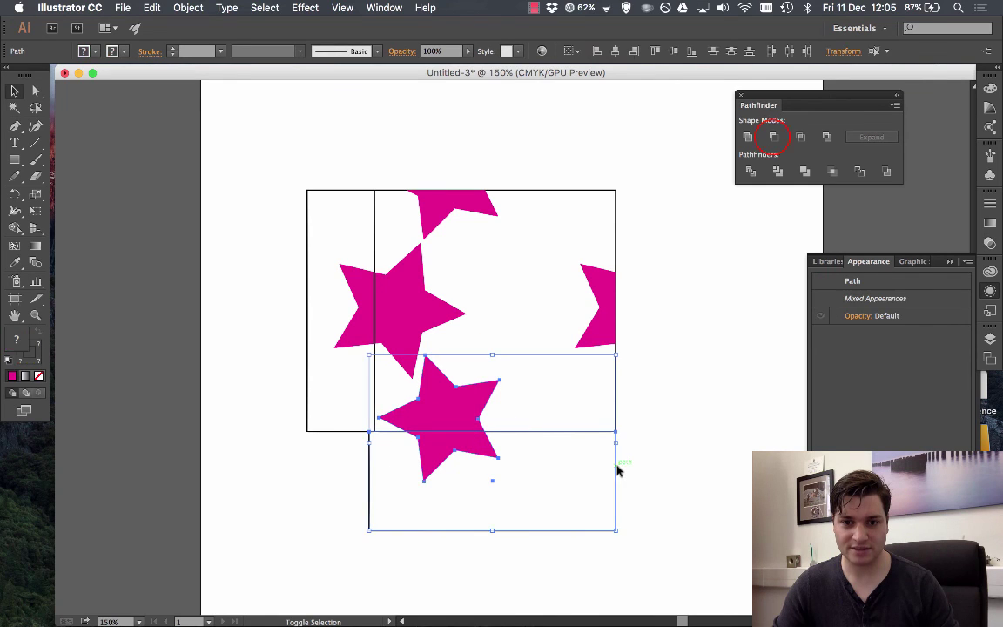
click(772, 139)
click(342, 188)
Trim the large left star at the tile's left edge, then zoom in on the tile.
click(342, 190)
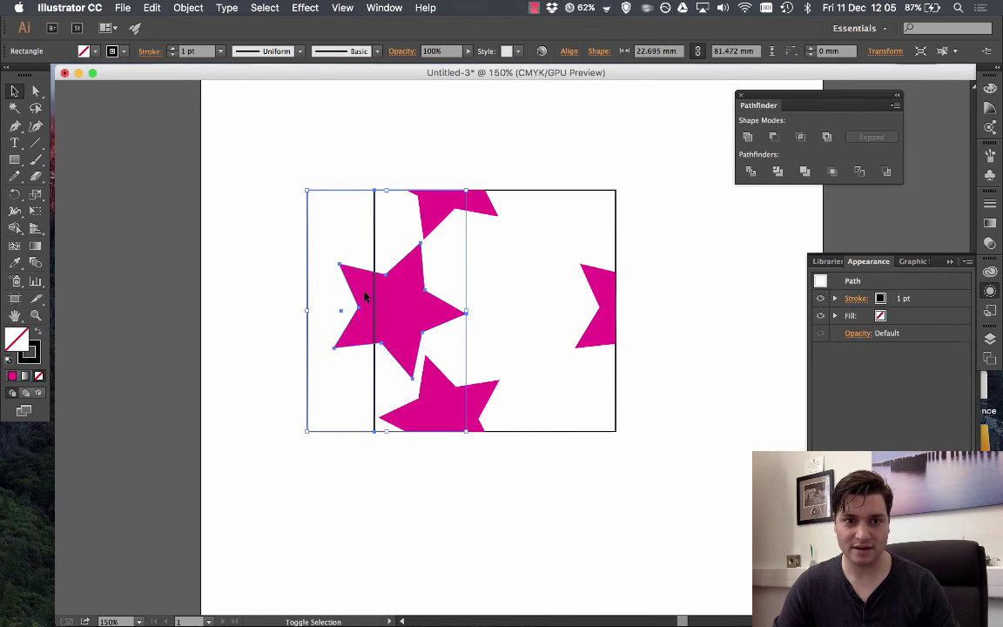
shift+click(364, 296)
click(772, 137)
click(609, 155)
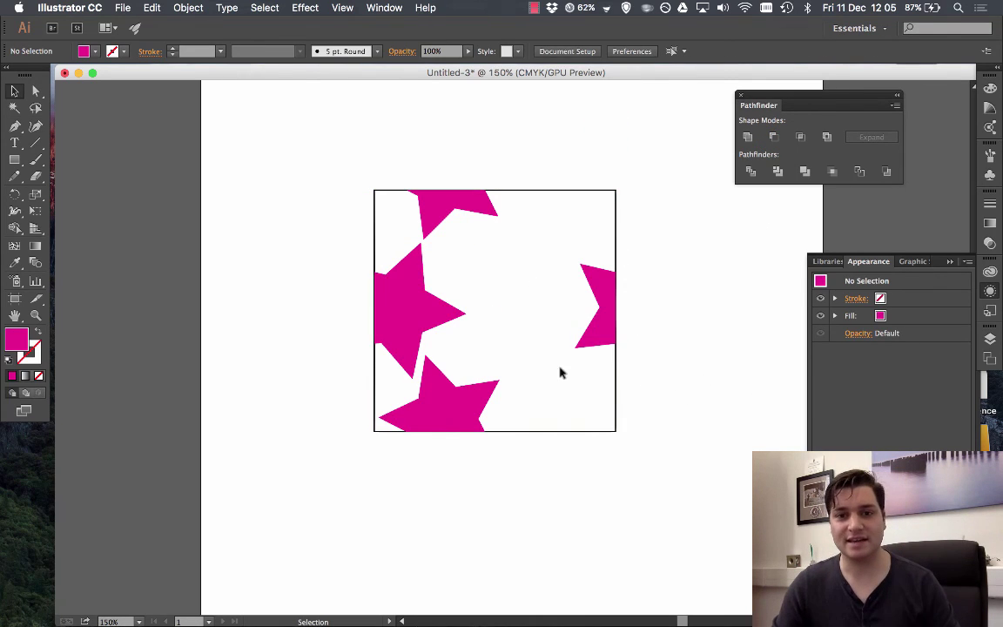
key(super+equal)
key(super+equal)
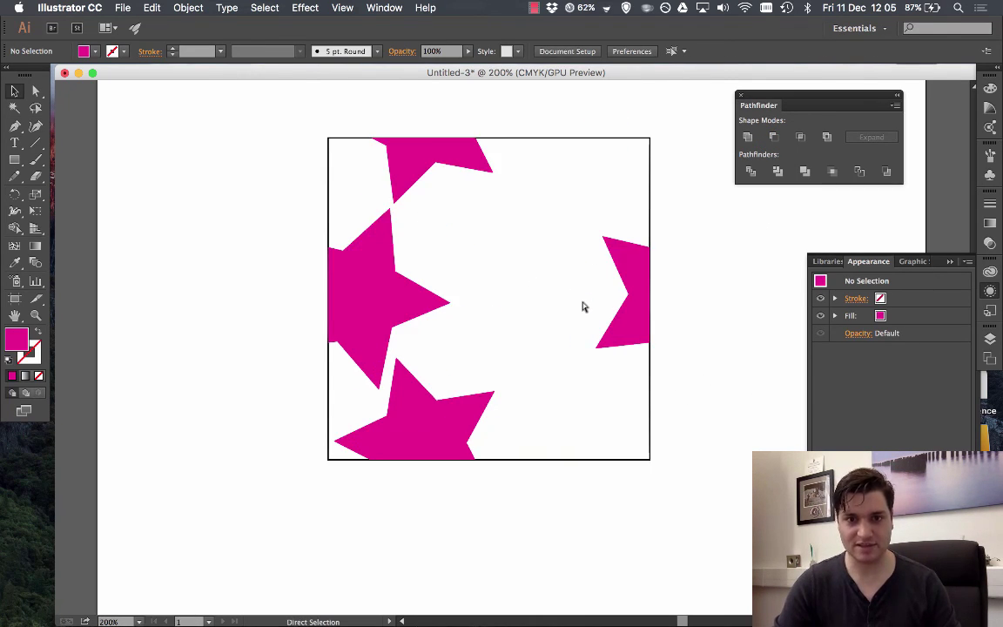
scroll(577, 296, up, 5)
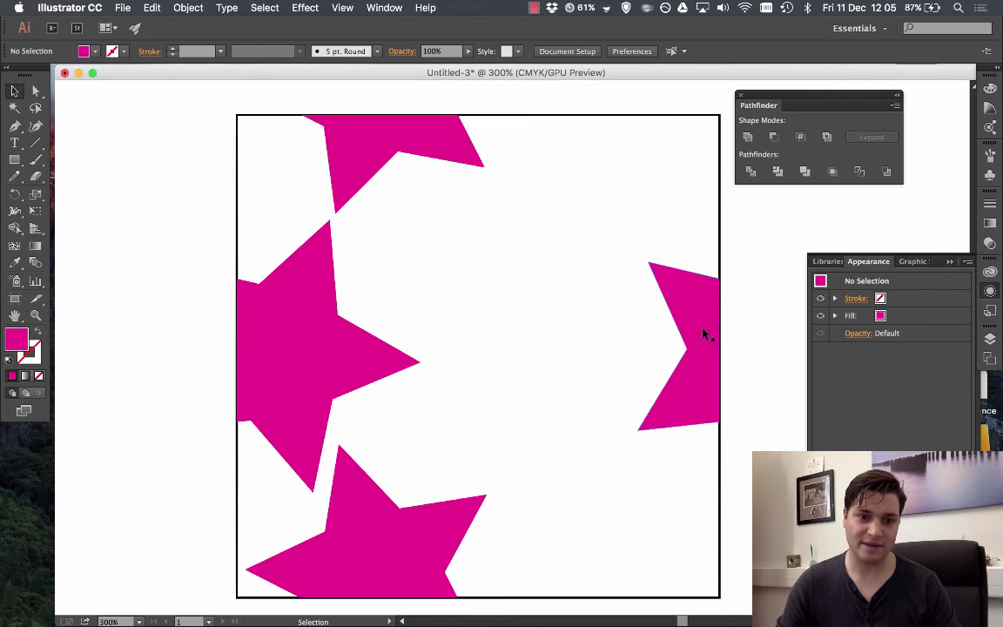
click(154, 129)
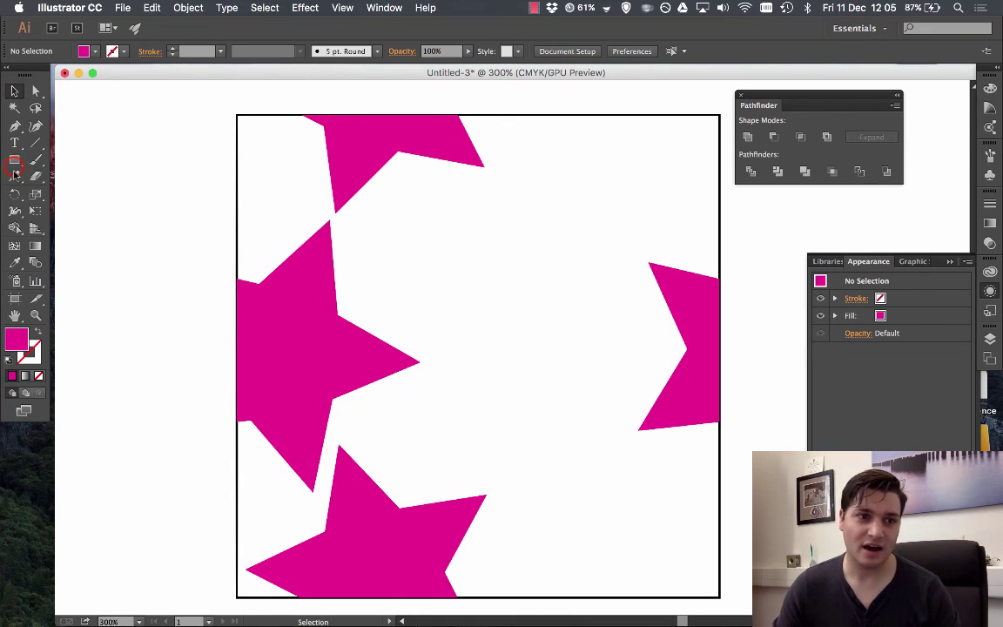
Scatter pink stars of varying sizes across the tile's centre, right, bottom and lower-left gaps.
drag(15, 172, 79, 226)
click(523, 241)
drag(524, 240, 535, 292)
drag(684, 144, 684, 154)
mouse_move(696, 576)
mouse_down()
mouse_move(689, 554)
mouse_move(694, 560)
mouse_up()
drag(511, 421, 522, 489)
drag(625, 359, 622, 329)
drag(676, 464, 692, 492)
drag(496, 567, 503, 550)
drag(579, 500, 624, 531)
mouse_move(624, 573)
mouse_down()
mouse_move(610, 558)
mouse_move(616, 564)
mouse_up()
drag(397, 257, 416, 296)
drag(274, 152, 284, 176)
drag(265, 495, 278, 513)
drag(410, 432, 403, 412)
Fill the remaining left-centre, right, top and upper-left gaps with small stars, then deselect and zoom out.
drag(437, 321, 459, 336)
drag(504, 305, 514, 317)
drag(574, 345, 569, 331)
drag(603, 234, 619, 251)
drag(607, 293, 620, 306)
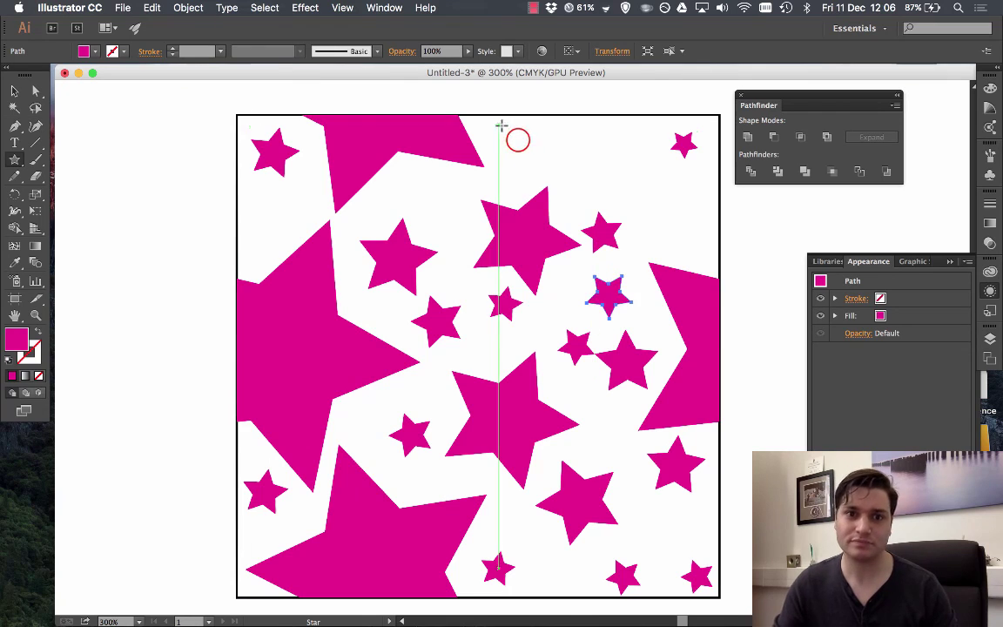
drag(516, 139, 529, 157)
drag(621, 165, 576, 143)
drag(688, 247, 675, 228)
mouse_move(673, 178)
mouse_down()
mouse_move(696, 197)
mouse_move(687, 193)
mouse_up()
drag(665, 526, 683, 550)
drag(524, 526, 533, 535)
mouse_move(572, 581)
mouse_down()
mouse_move(564, 572)
mouse_move(572, 579)
mouse_up()
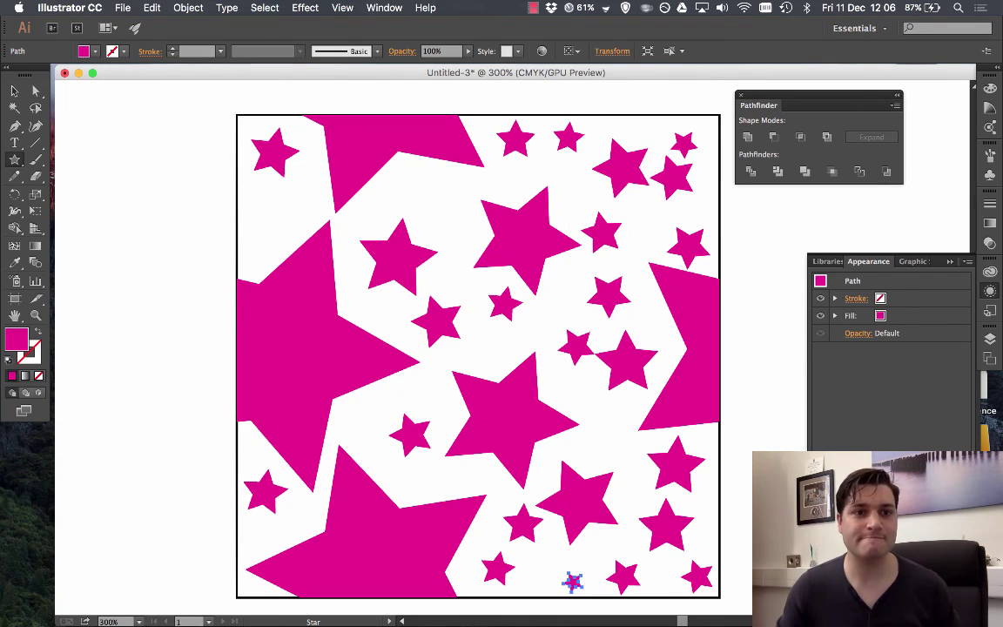
drag(253, 224, 307, 202)
key(v)
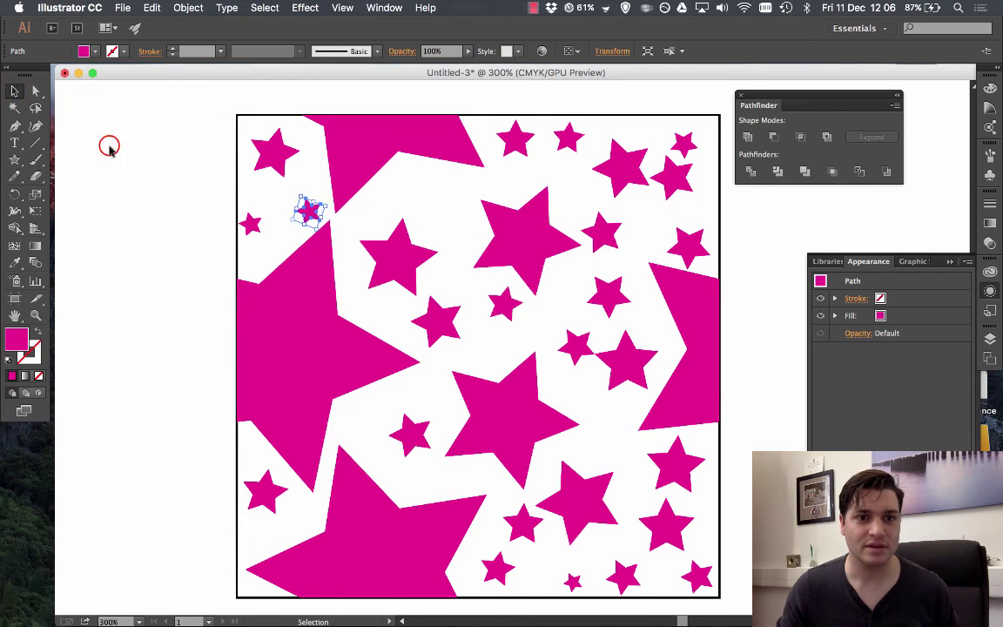
click(109, 146)
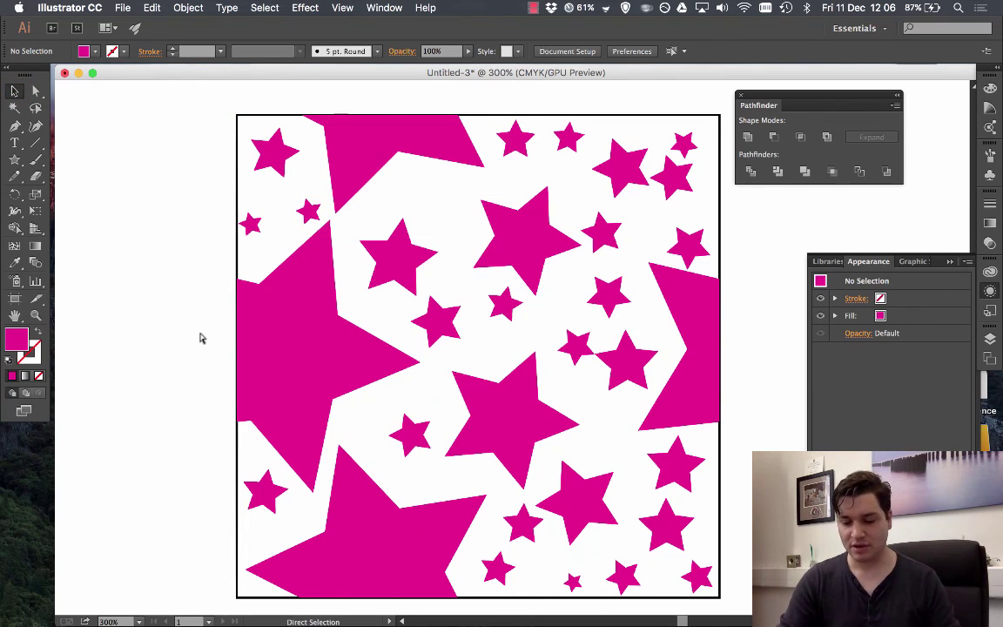
key(super+minus)
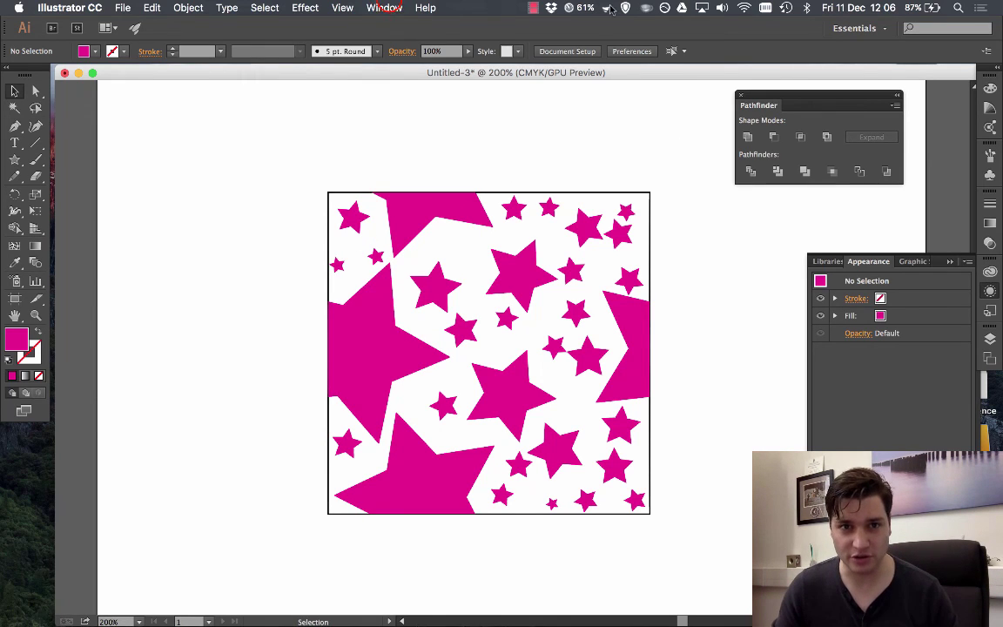
Open the Swatches panel beside the artwork and delete the square outline behind the stars.
click(384, 8)
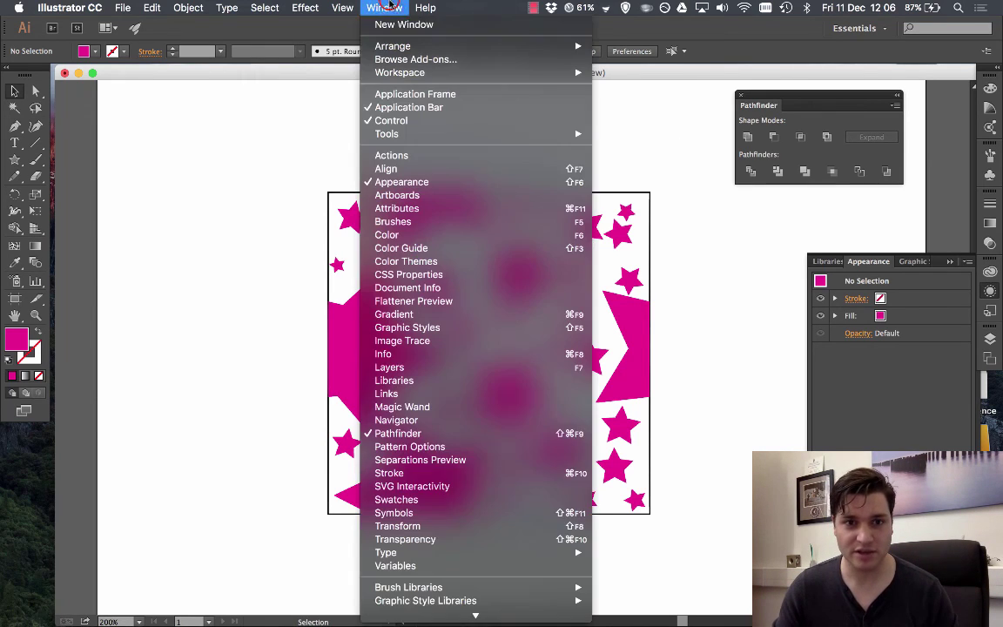
click(482, 504)
drag(666, 115, 239, 112)
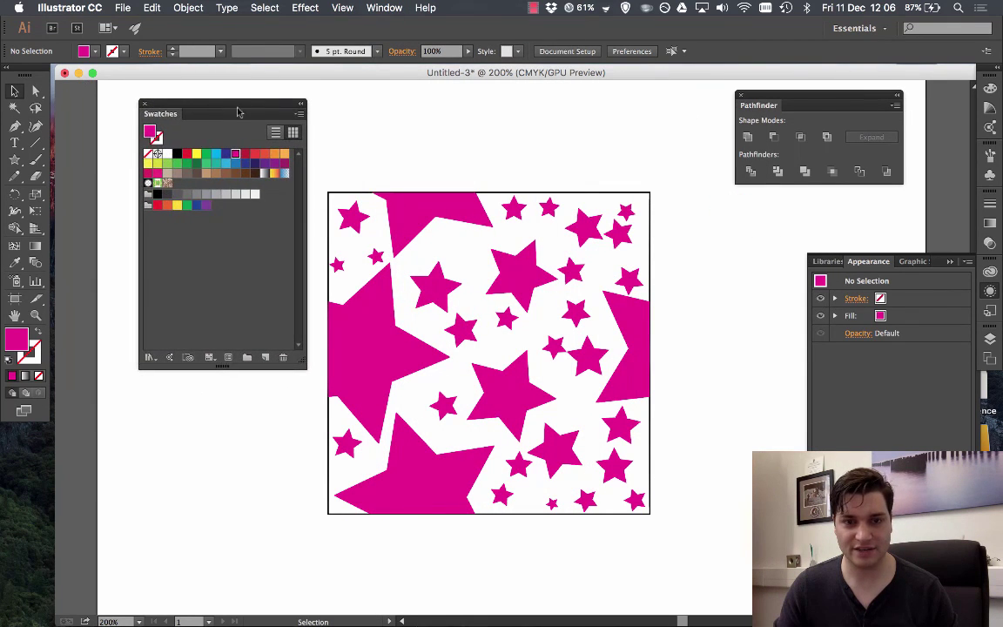
click(648, 197)
key(Delete)
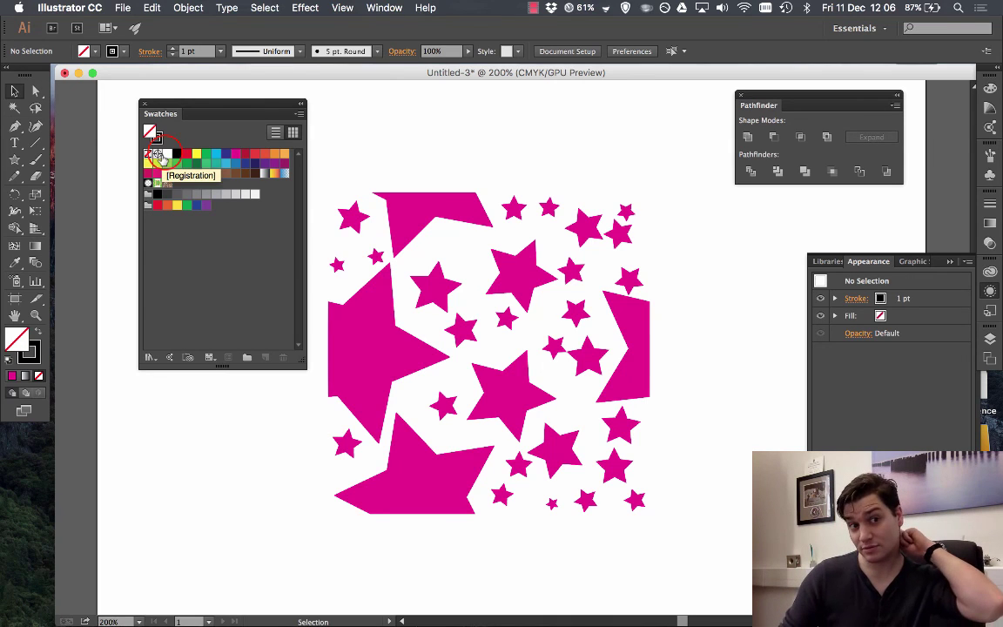
Delete the default colour swatches plus the grey and colour swatch groups, leaving none, registration, white and black.
click(167, 153)
click(167, 154)
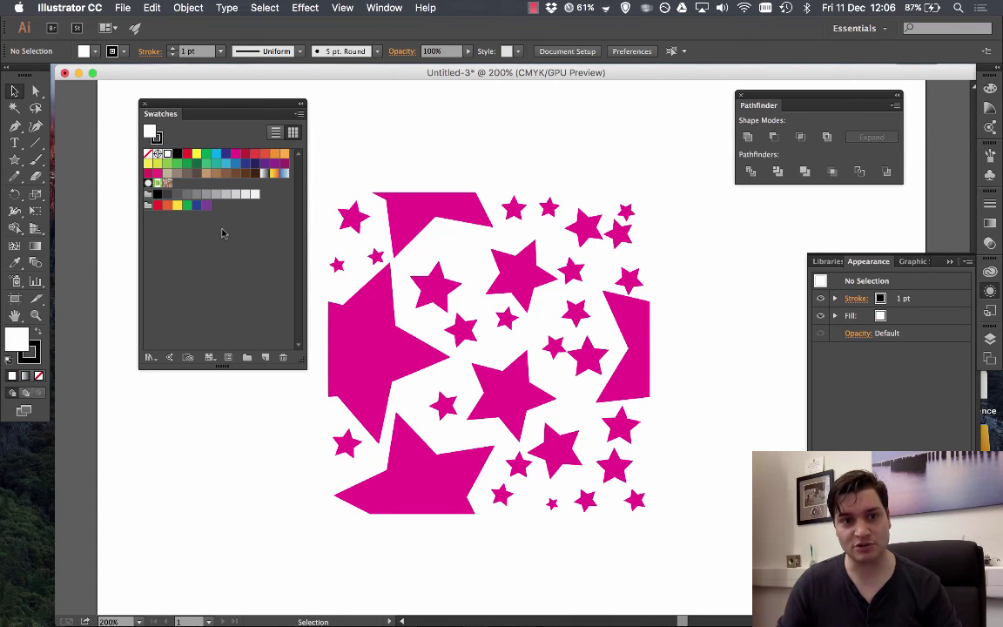
click(185, 154)
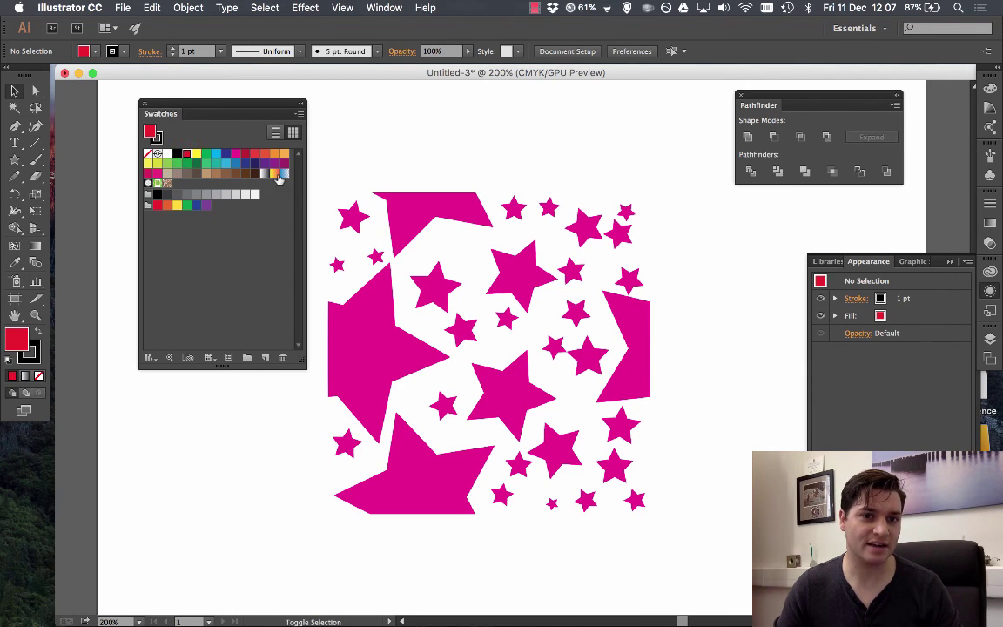
shift+click(164, 187)
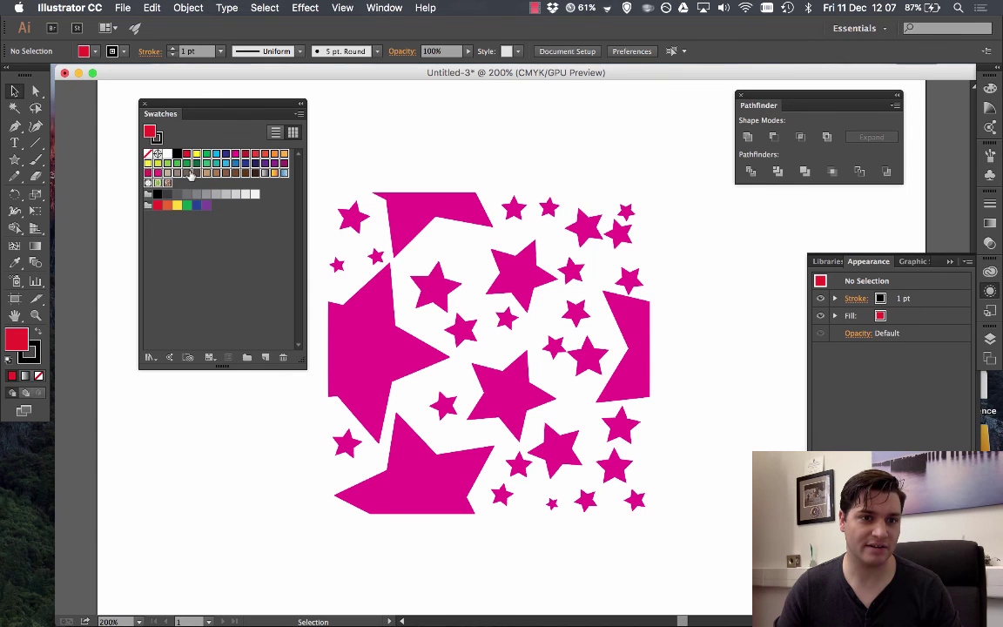
click(284, 358)
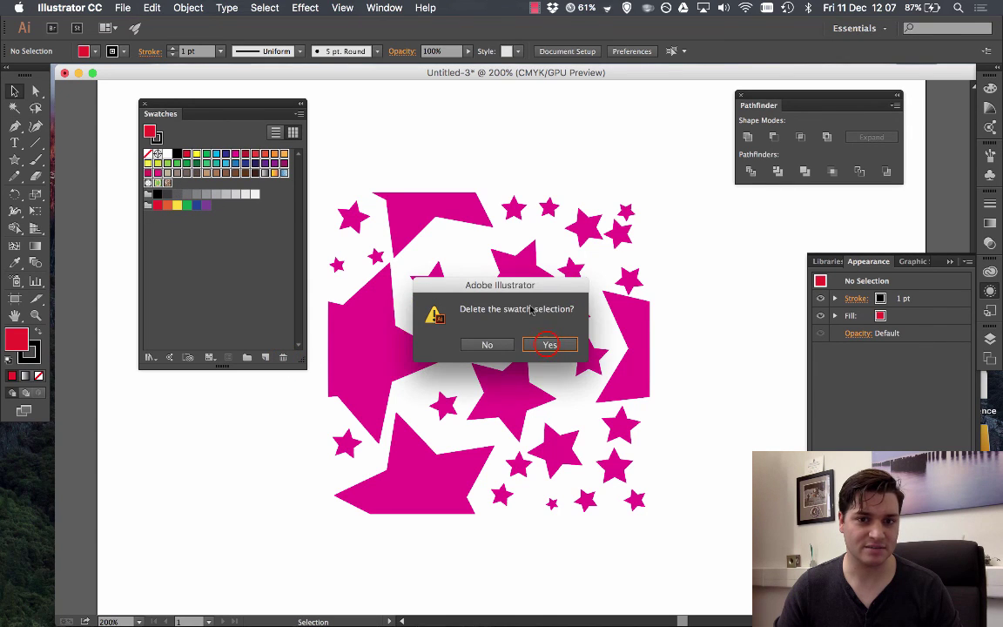
click(549, 345)
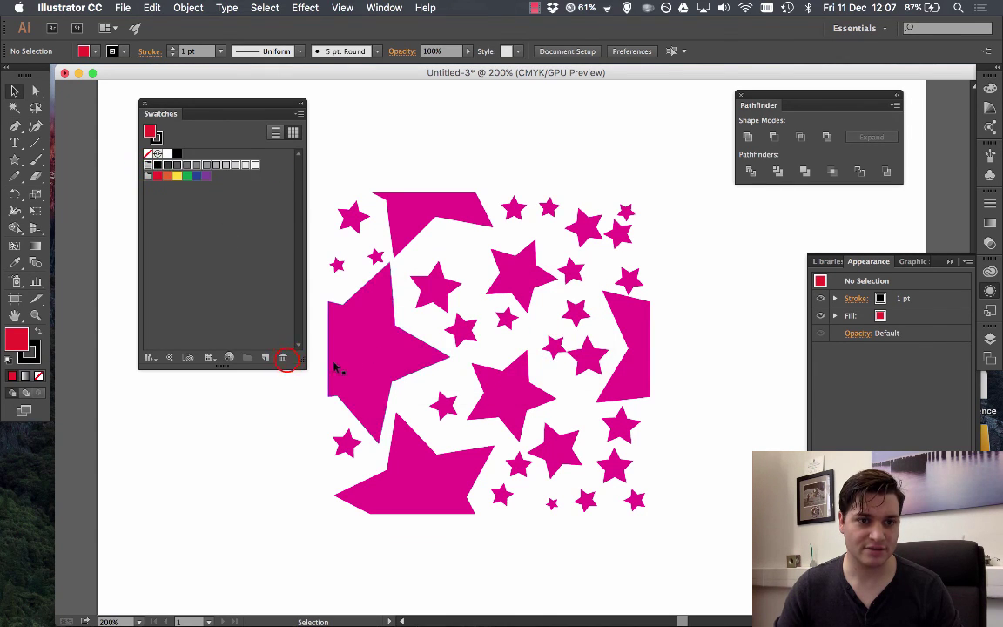
click(546, 345)
click(150, 168)
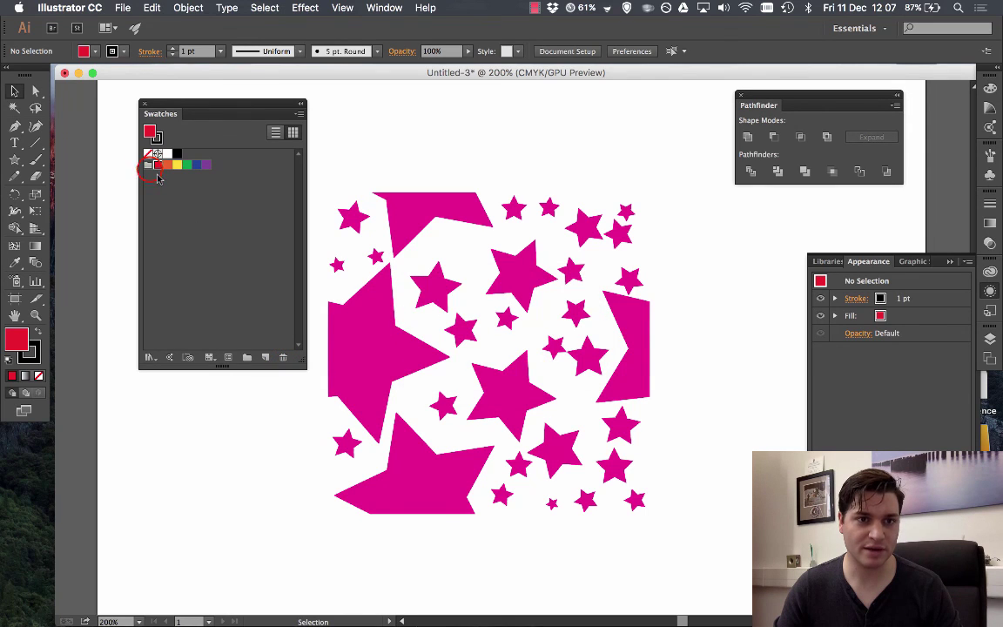
click(283, 357)
click(543, 345)
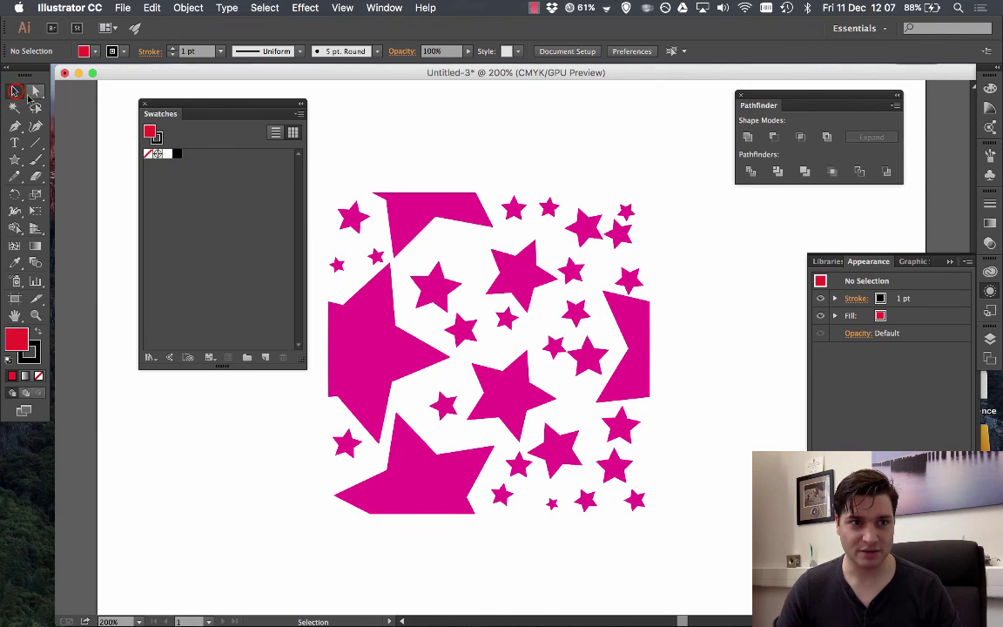
Save all the star tile artwork as a new pattern swatch.
drag(704, 538, 309, 163)
drag(383, 166, 117, 116)
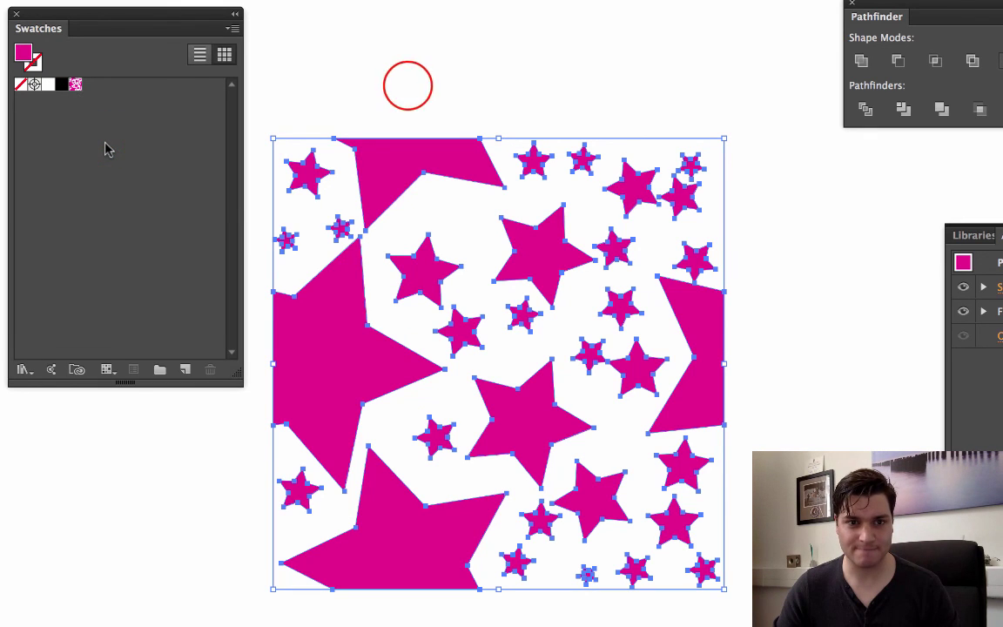
click(407, 87)
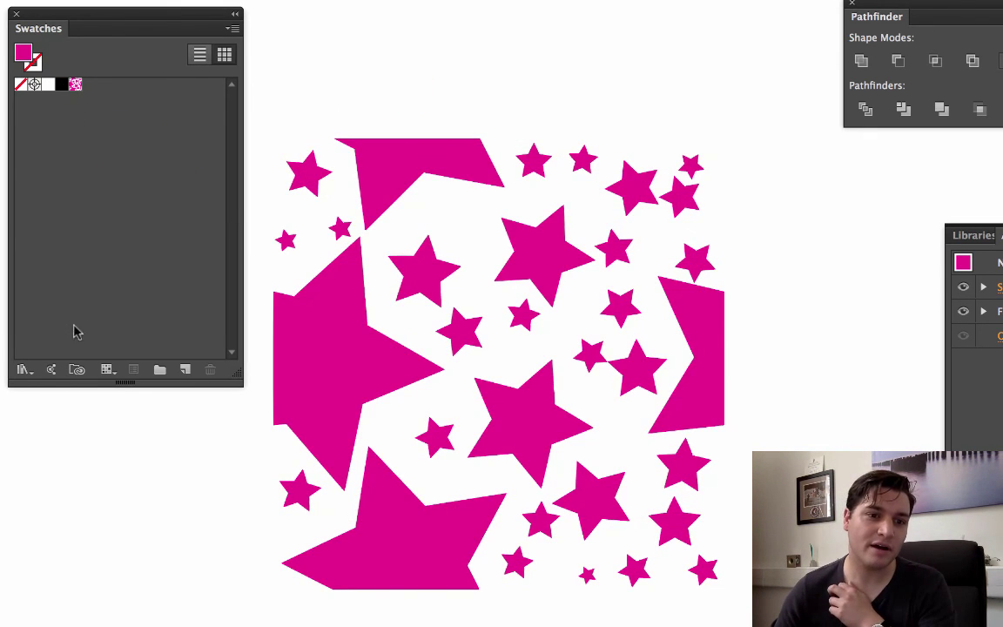
Create a 'Star Colours' swatch group and add the magenta C=0 M=100 Y=0 K=0 swatch to it.
click(160, 370)
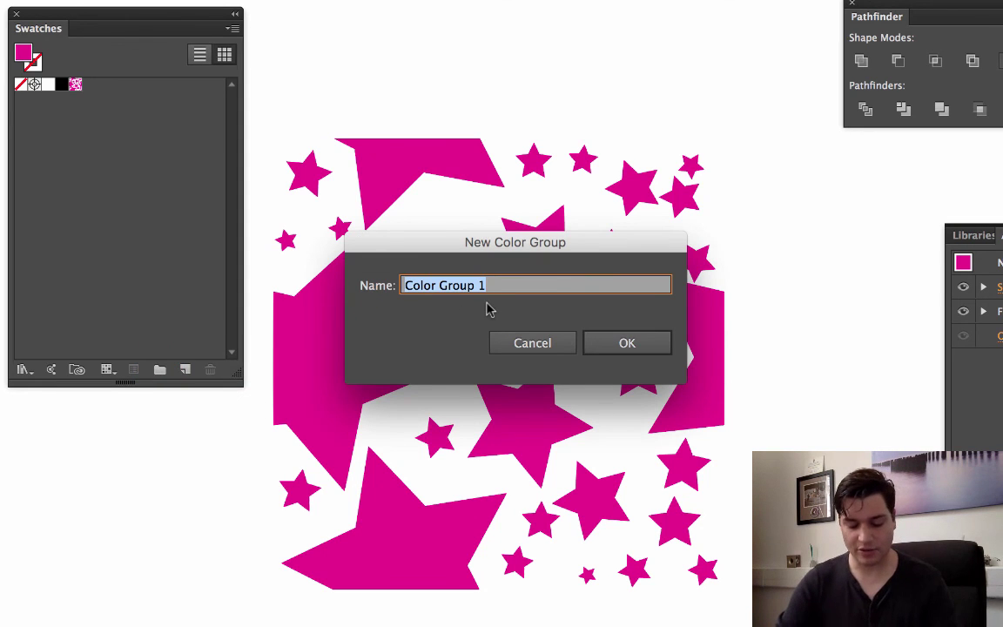
text(Star Colours)
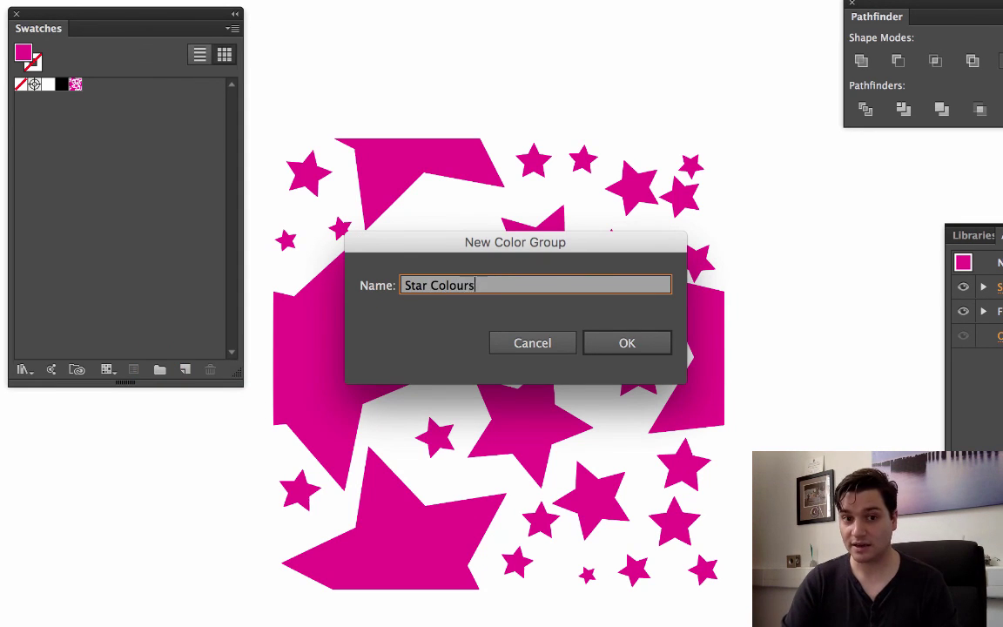
key(Return)
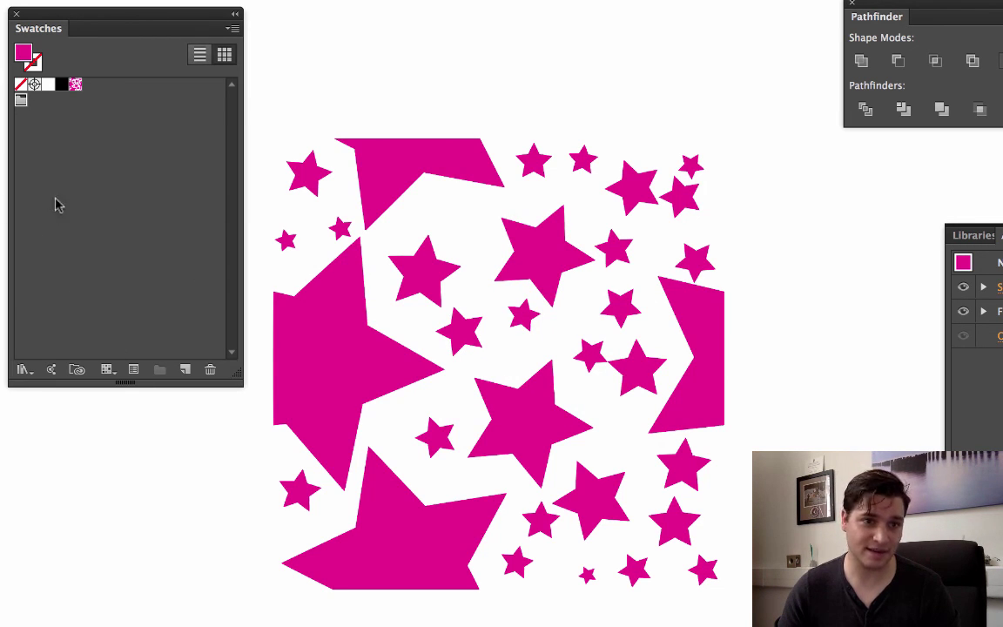
click(185, 369)
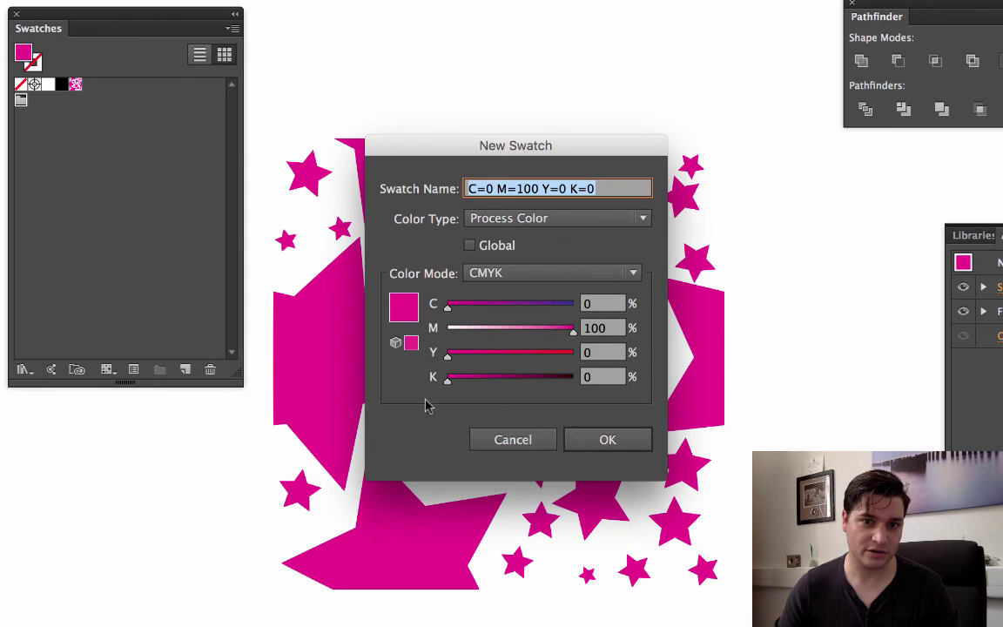
click(603, 436)
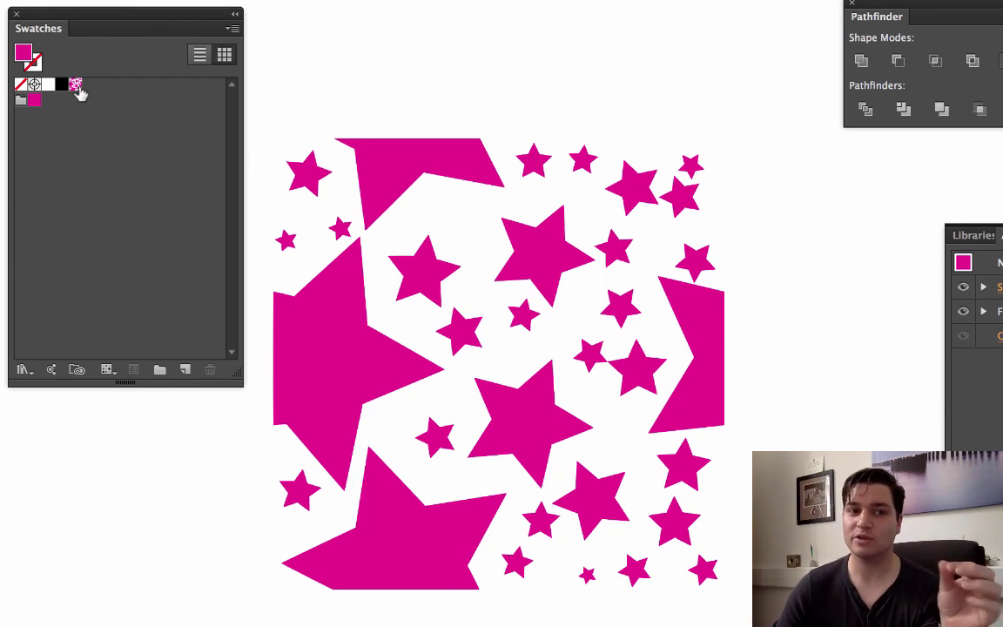
click(109, 21)
drag(110, 20, 94, 39)
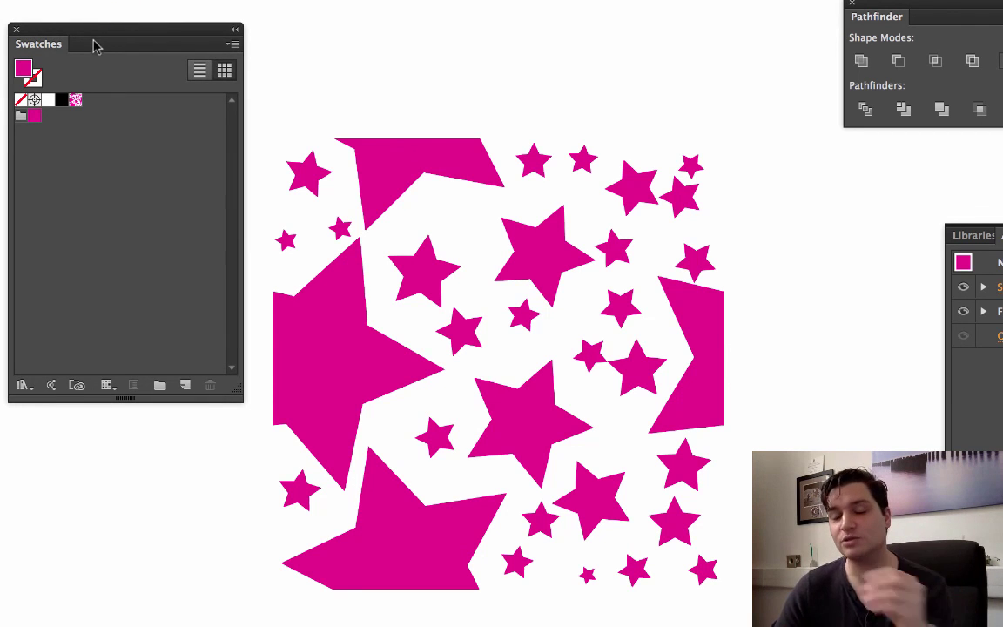
Save the swatches to the Desktop as the 'New Star Pattern' .ai swatch library.
click(24, 385)
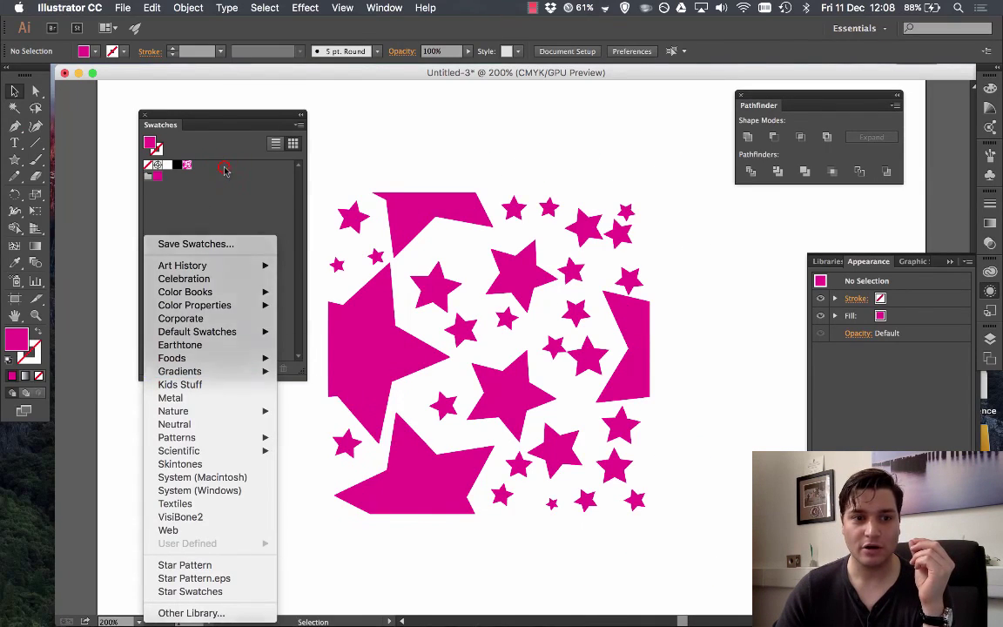
click(224, 169)
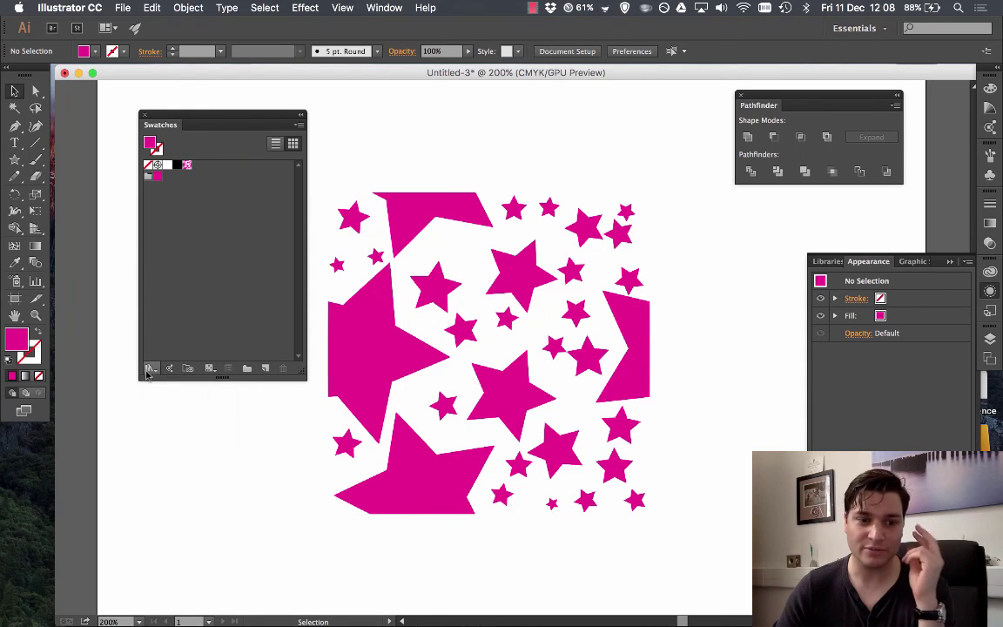
click(148, 370)
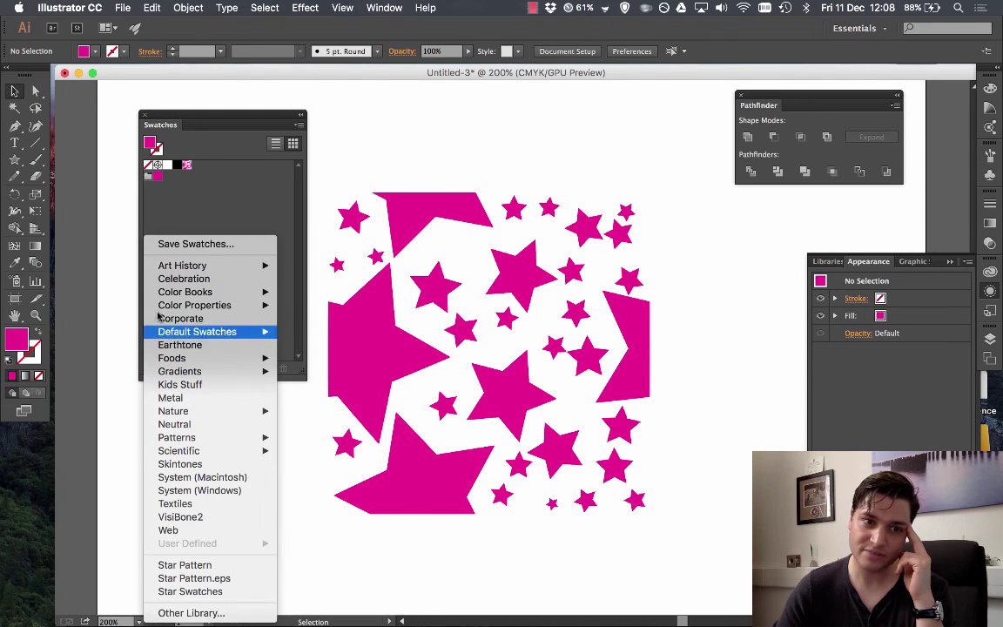
click(173, 245)
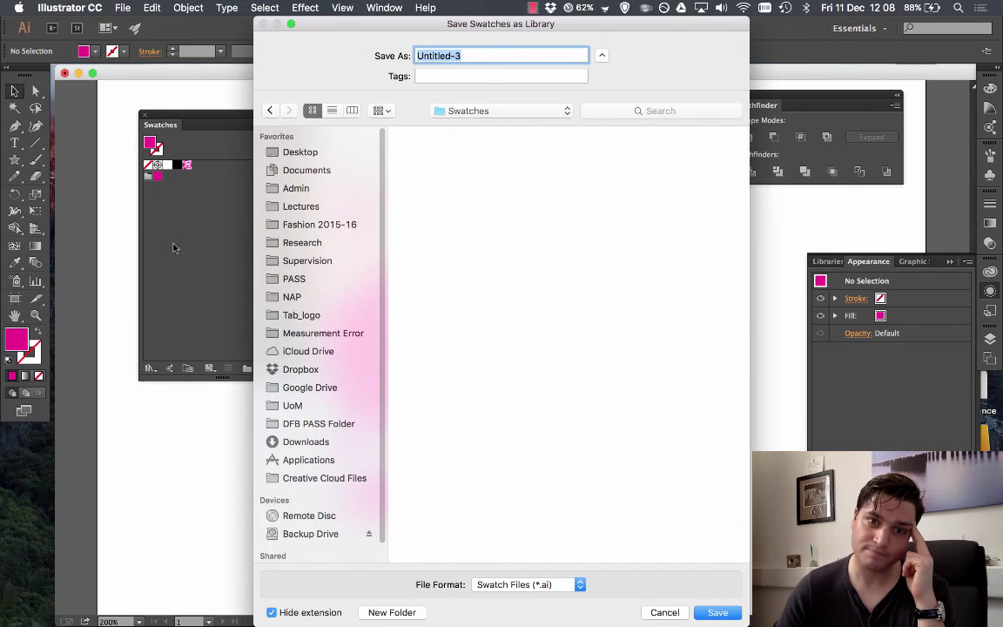
click(298, 152)
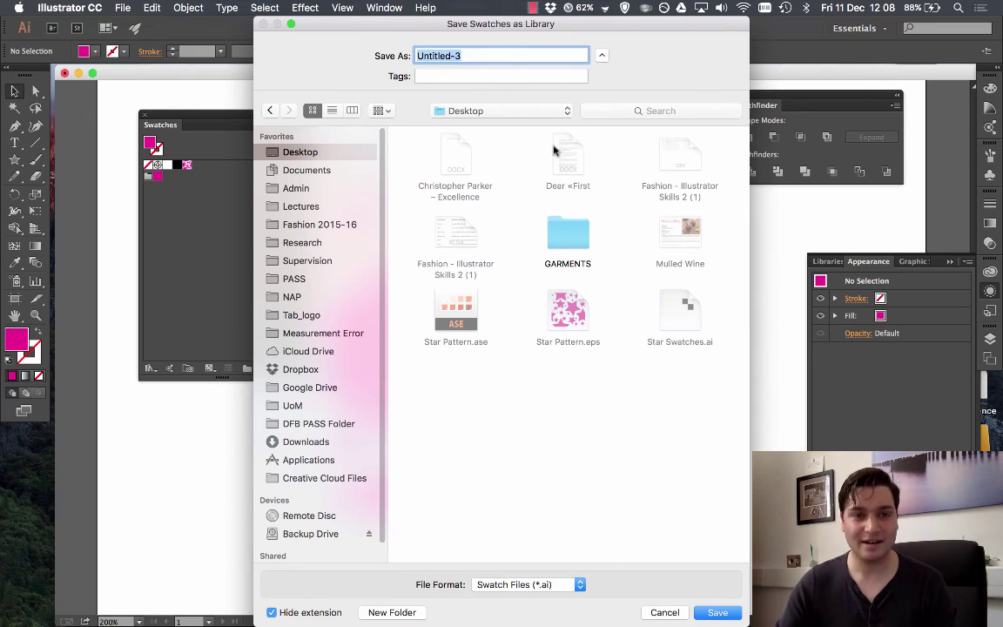
text(New Star Pattern)
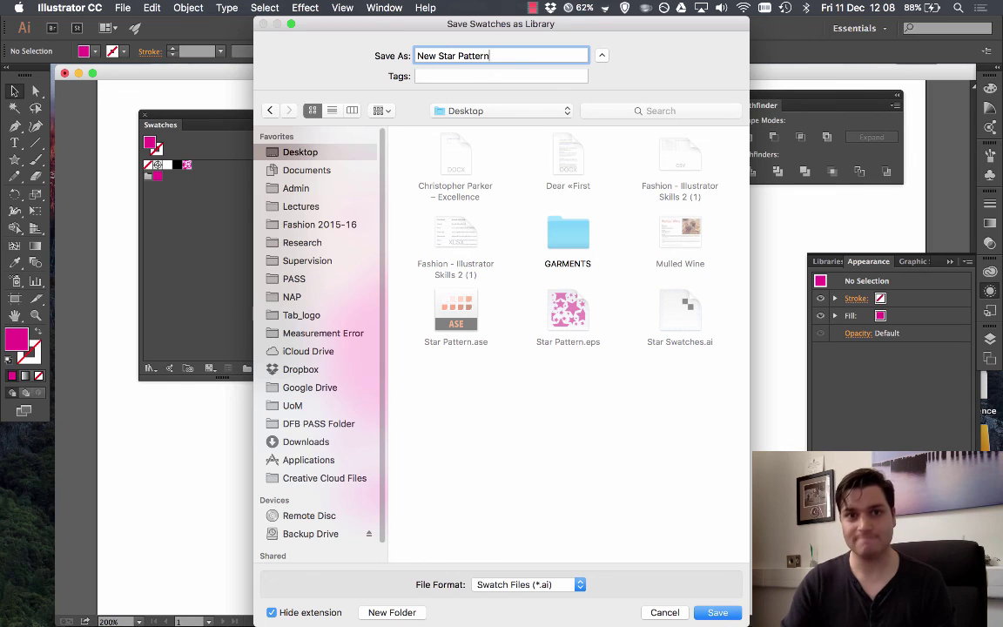
click(714, 612)
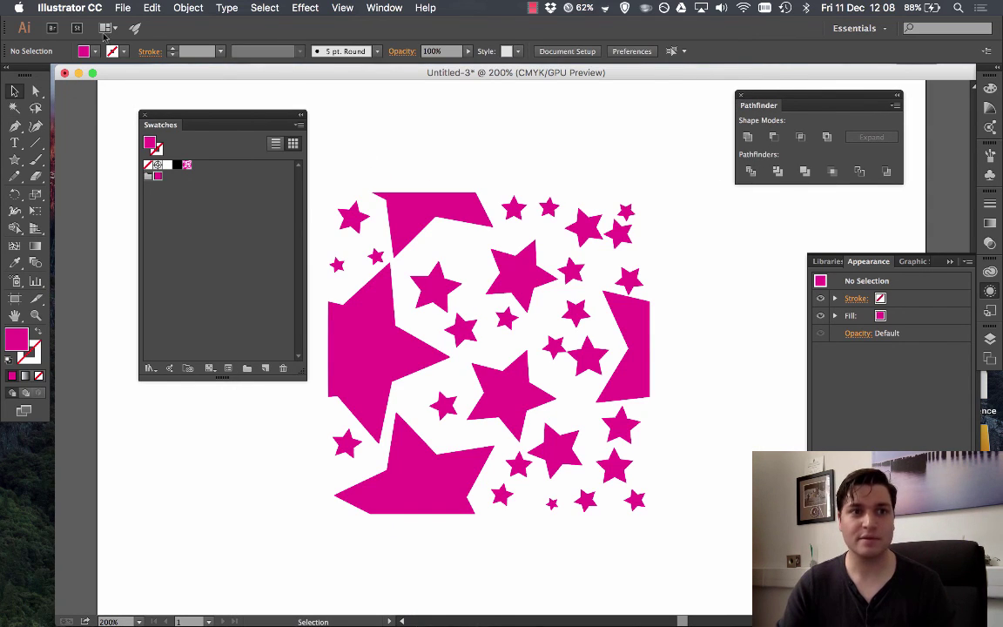
Create a new blank A4 document, Untitled-4, with the default settings.
click(123, 8)
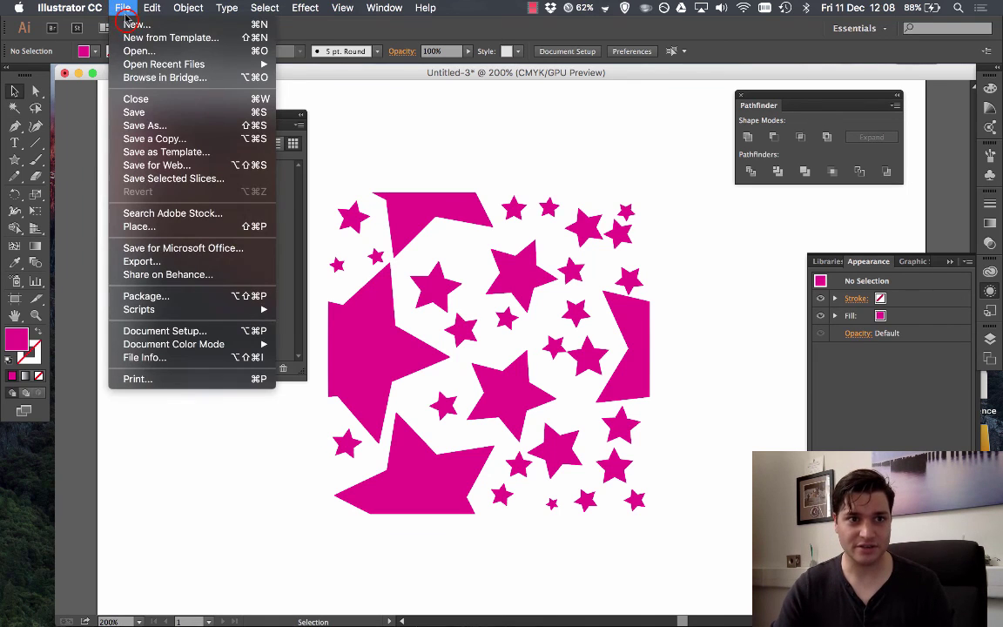
click(131, 24)
drag(193, 85, 300, 85)
key(Return)
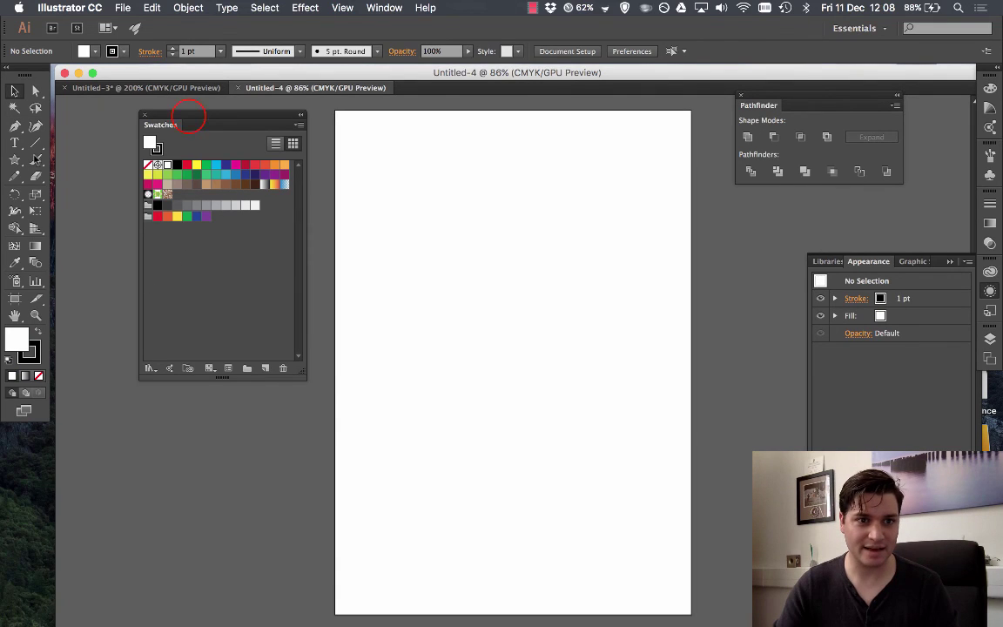
Close the Pathfinder panel and the Appearance/Libraries panel group.
mouse_move(161, 121)
mouse_down()
mouse_move(145, 122)
mouse_move(174, 126)
mouse_up()
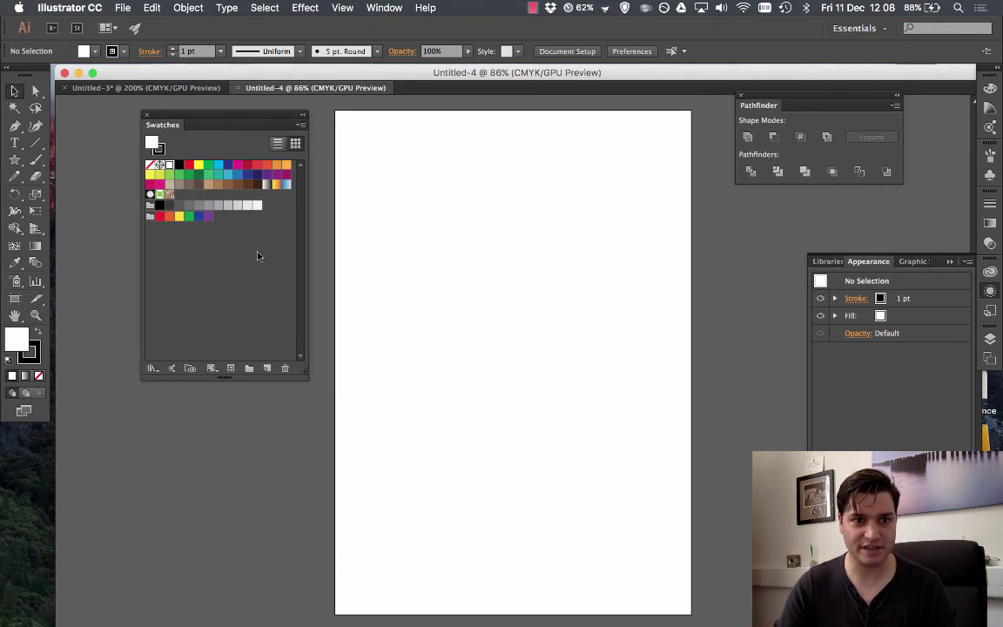
click(742, 94)
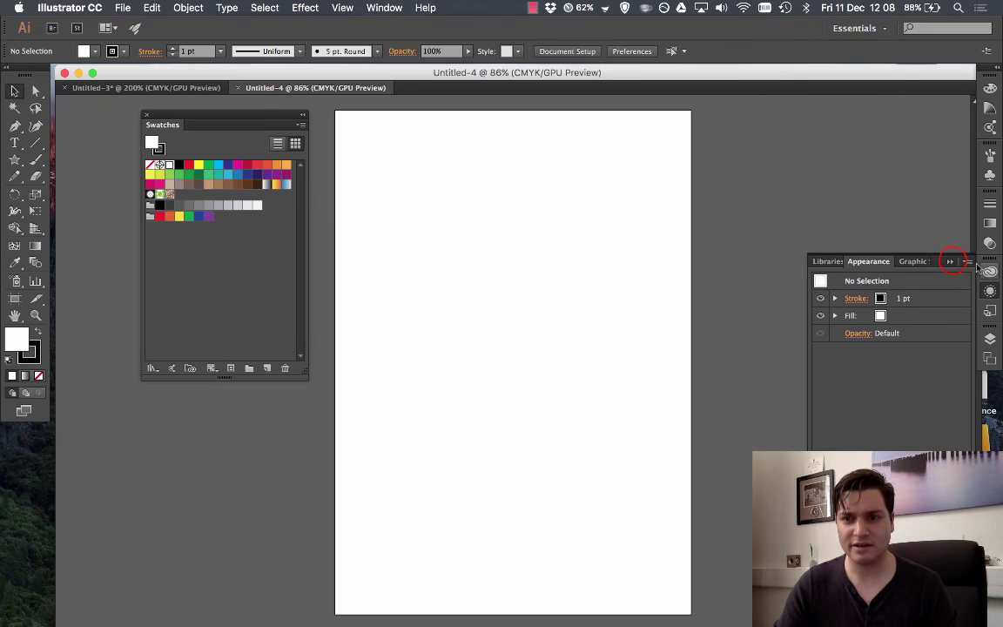
click(952, 261)
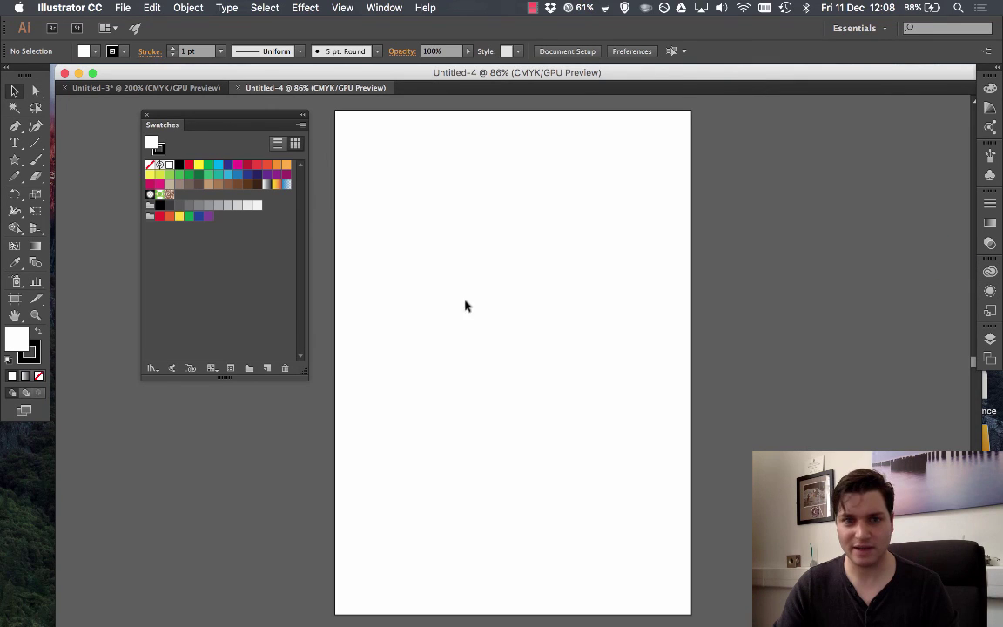
Draw a large five-pointed star, about 179 × 187 mm, across the artboard, then deselect it.
click(13, 159)
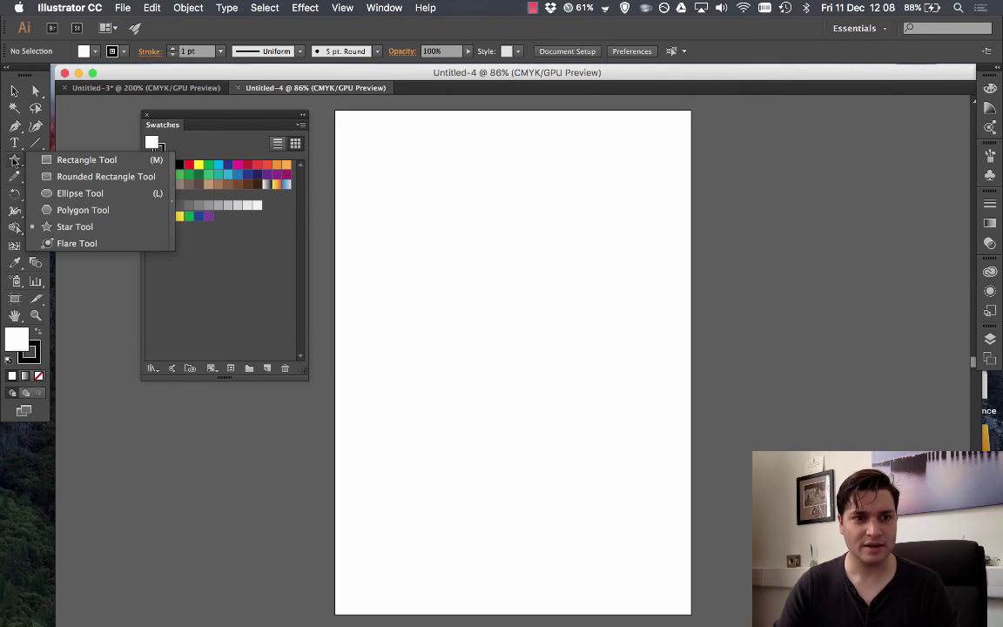
click(74, 227)
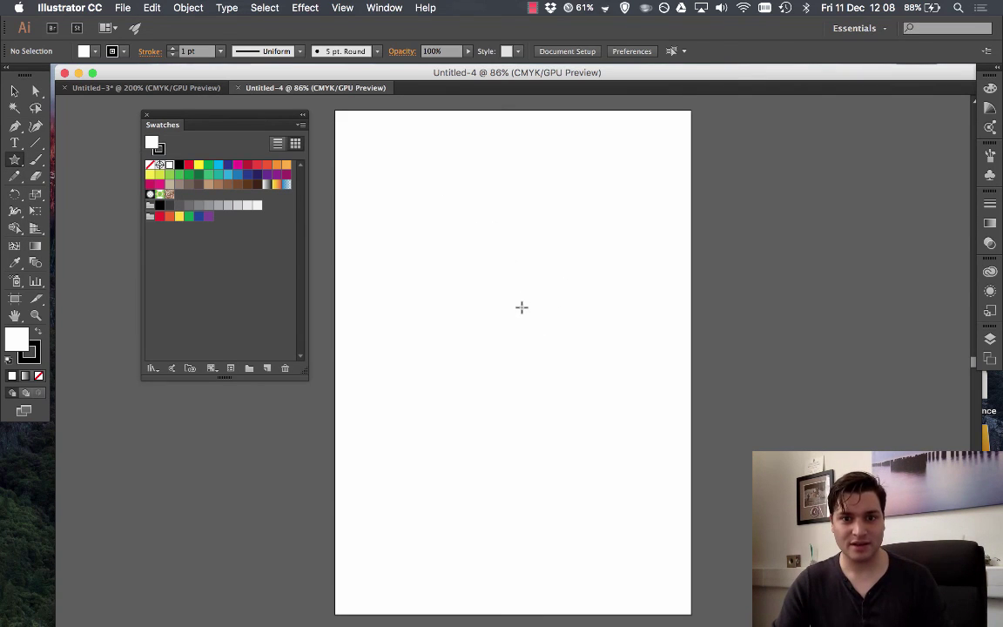
click(515, 361)
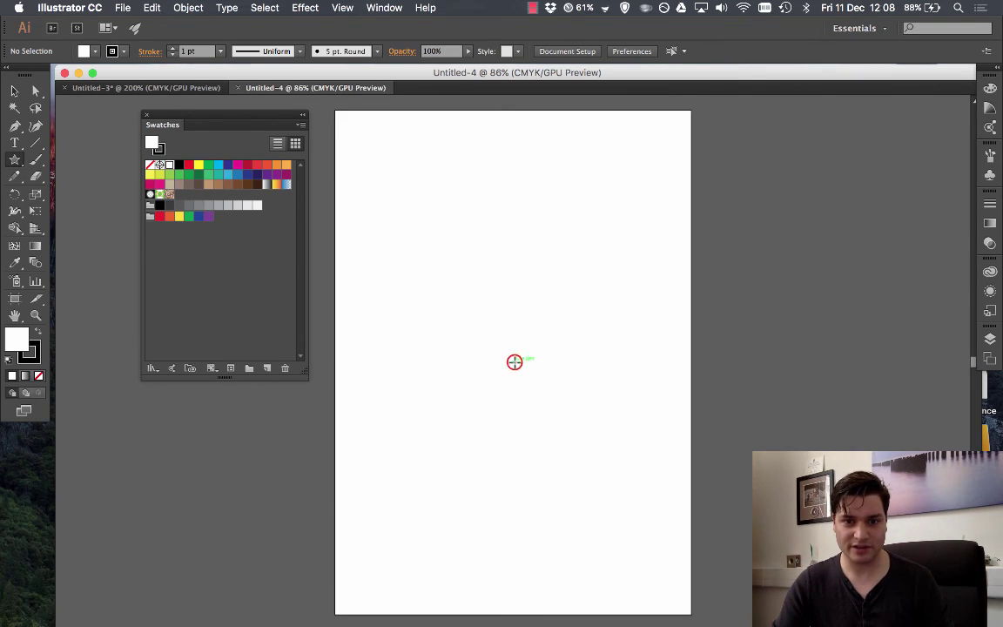
drag(514, 361, 457, 207)
key(v)
click(596, 211)
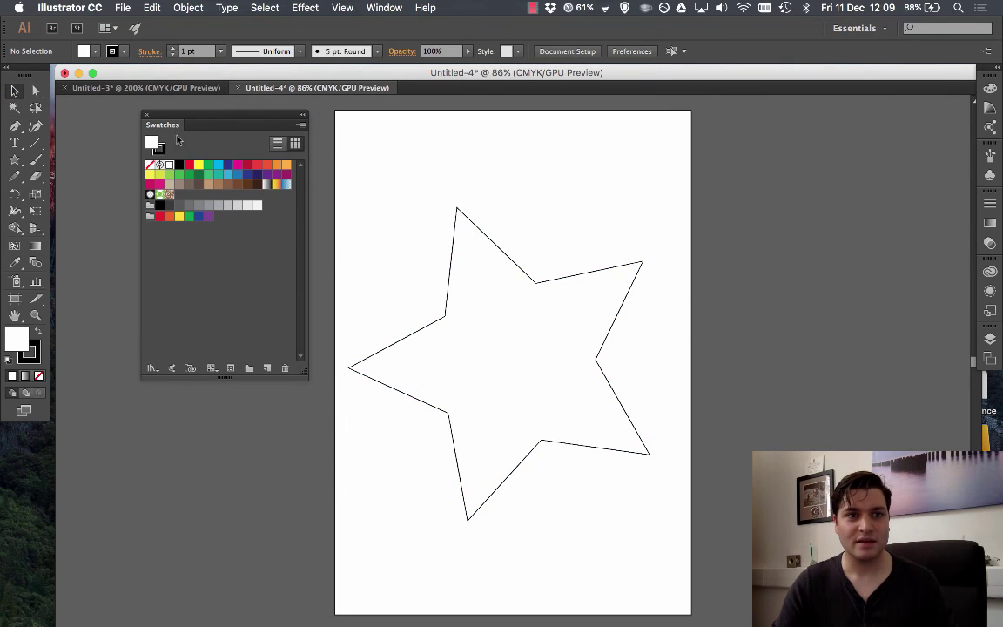
Load the New Star Pattern.ai swatch library from the Desktop.
click(151, 369)
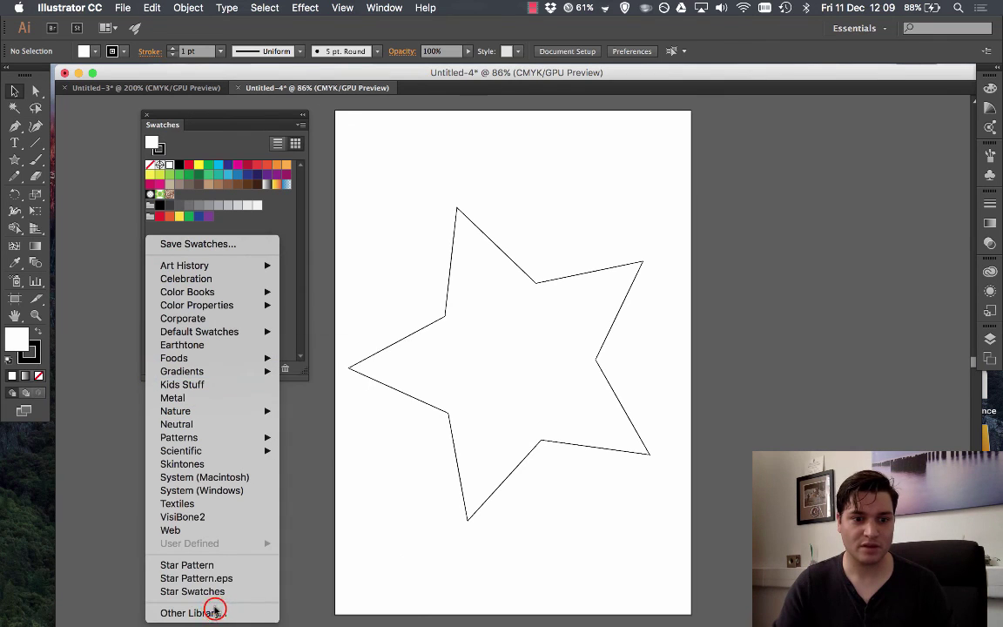
click(215, 612)
click(294, 144)
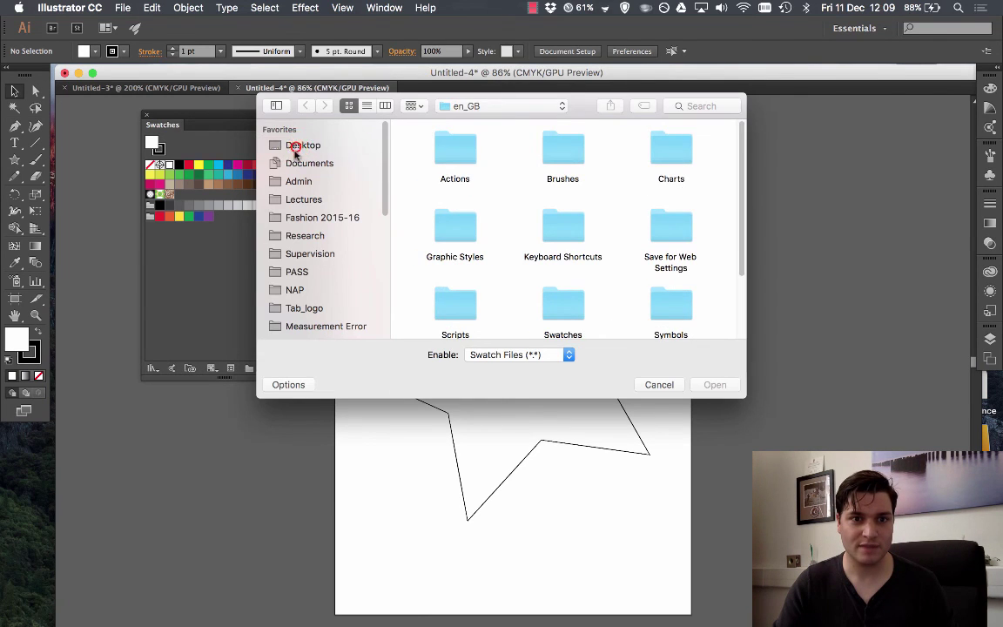
scroll(523, 227, down, 3)
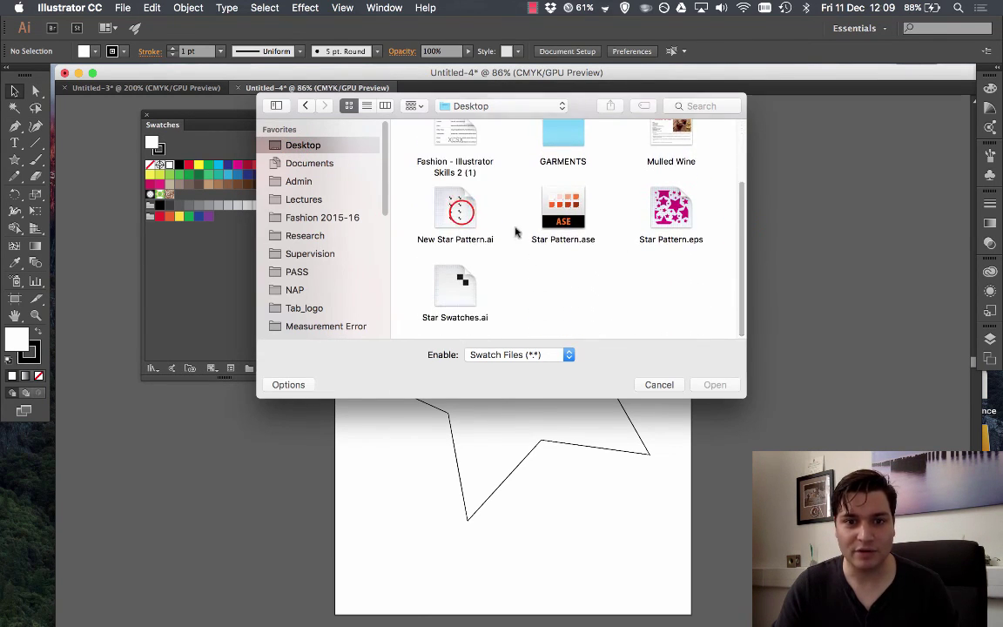
click(460, 212)
click(715, 384)
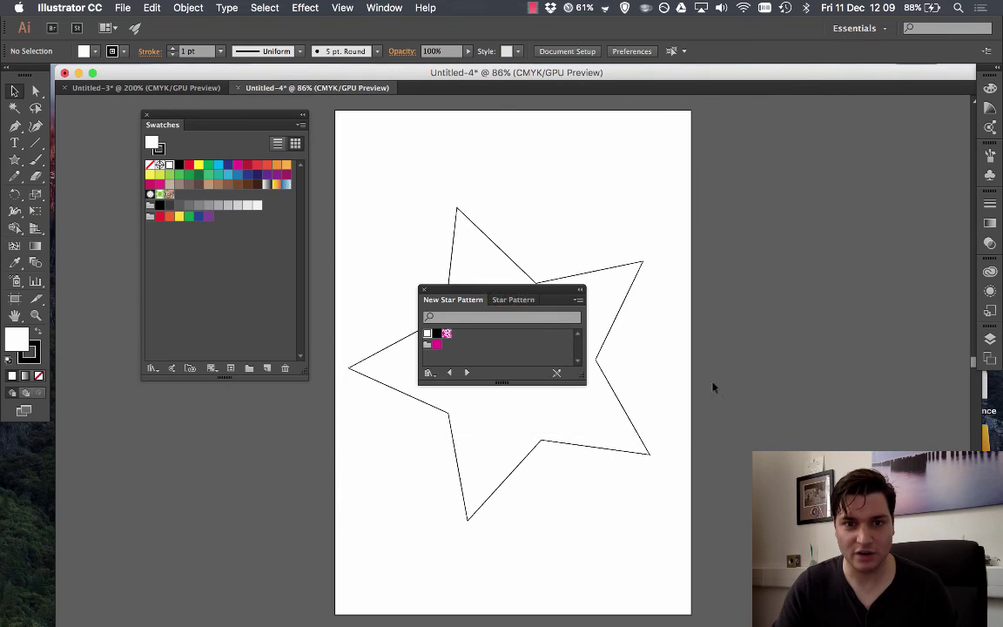
Add the pink star pattern swatch to the document swatches and close the library panel.
drag(502, 291, 479, 131)
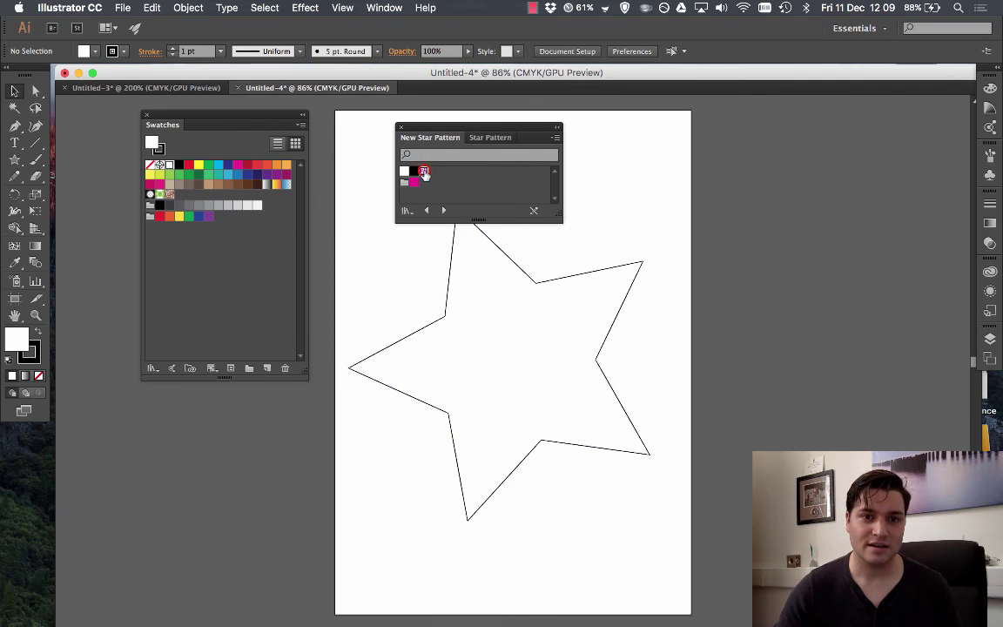
drag(424, 174, 246, 224)
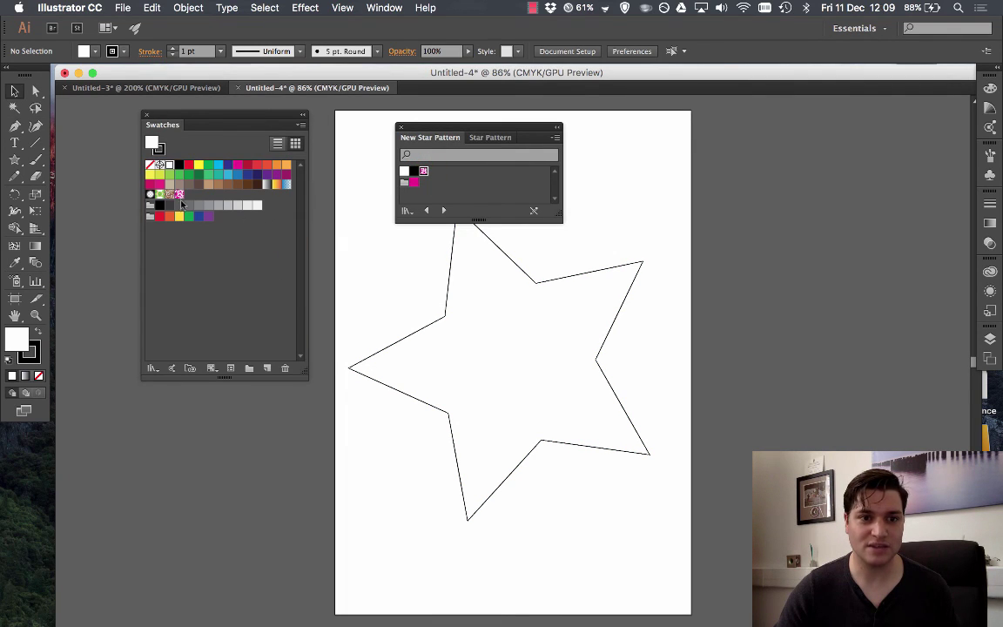
drag(403, 187, 225, 256)
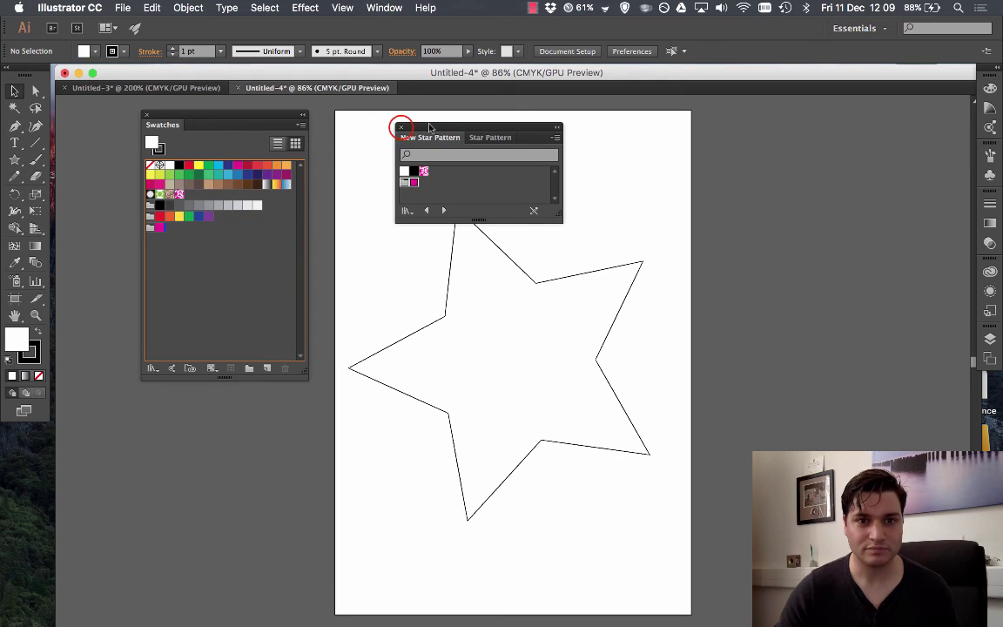
click(400, 127)
drag(254, 116, 263, 137)
Fill the large star with the pink star pattern swatch and zoom in to inspect it.
click(470, 222)
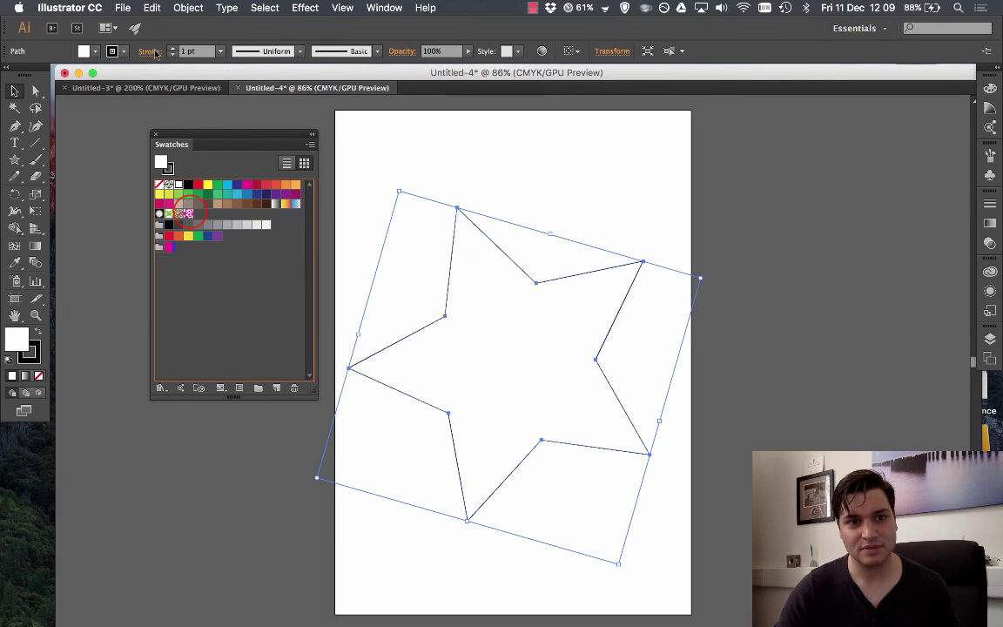
click(189, 212)
click(493, 167)
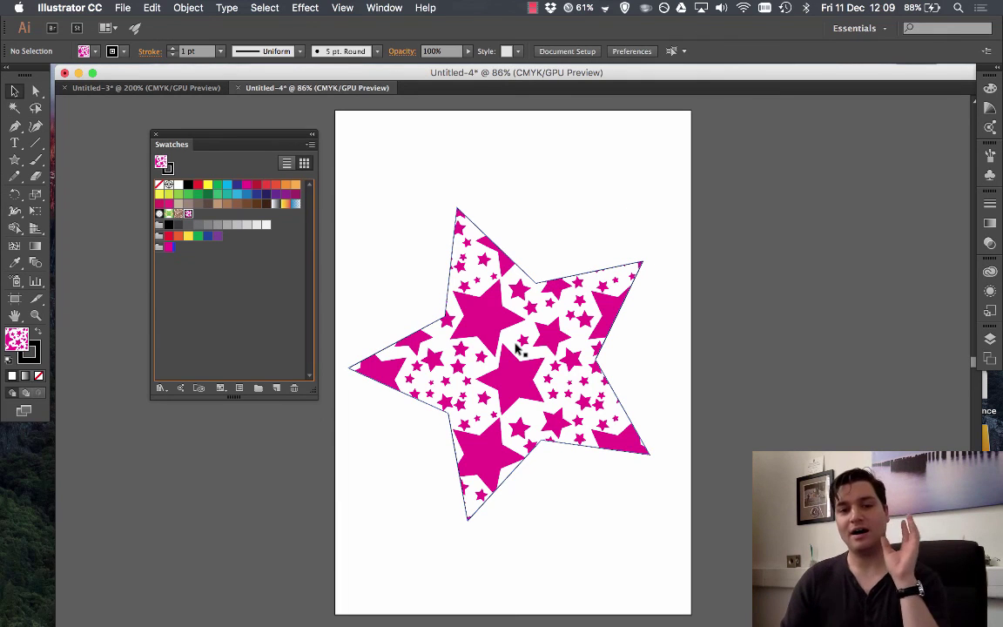
scroll(517, 350, up, 5)
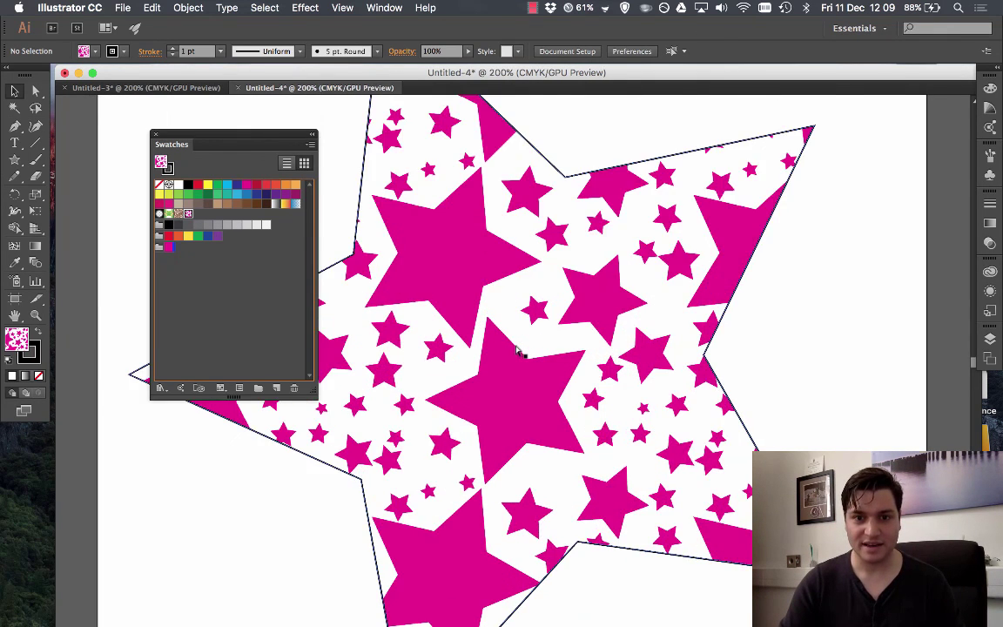
scroll(516, 350, up, 5)
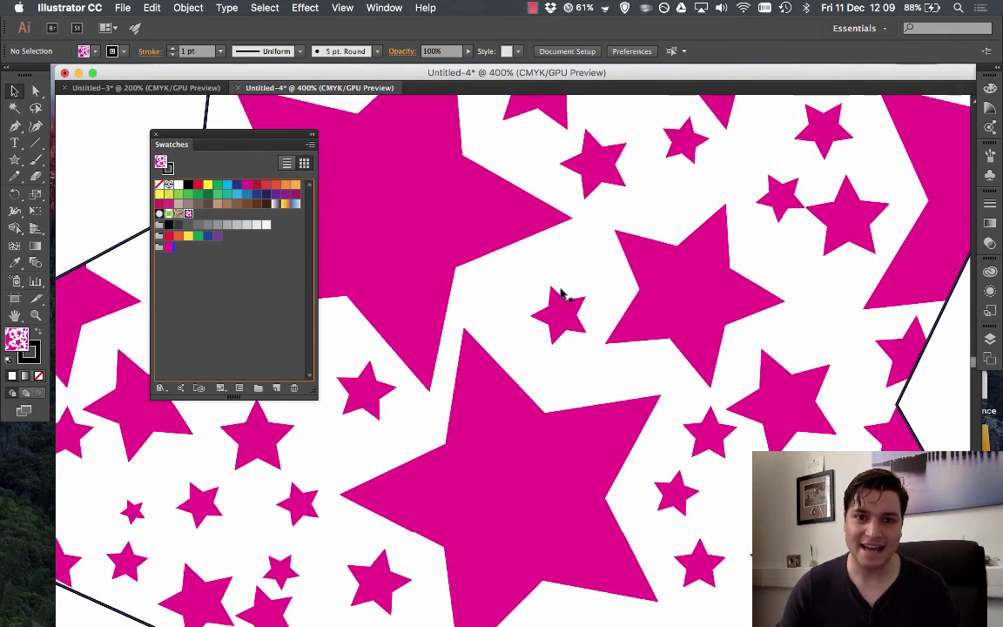
scroll(558, 301, up, 5)
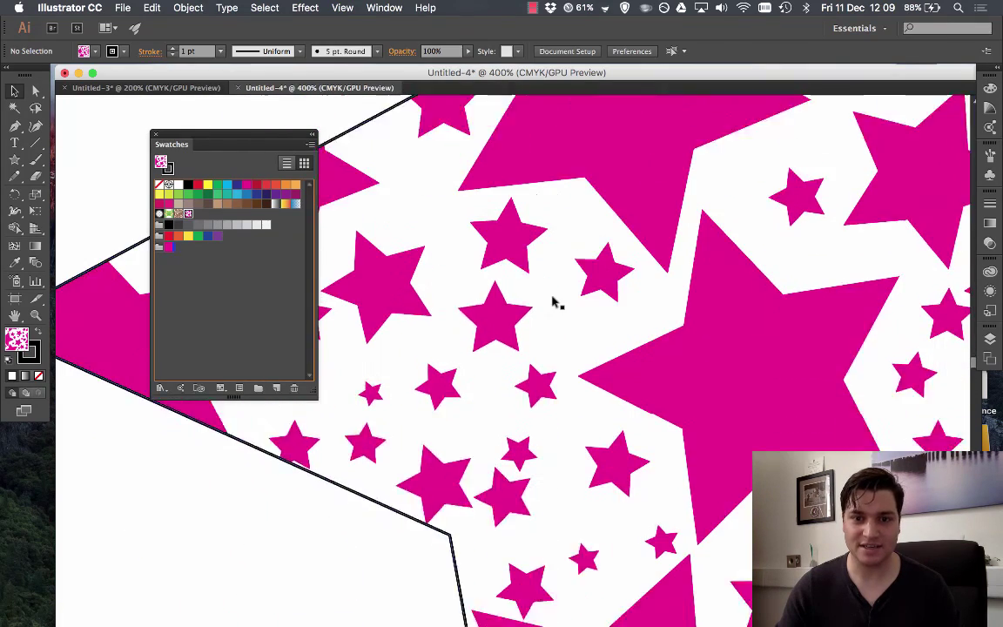
scroll(536, 318, right, 5)
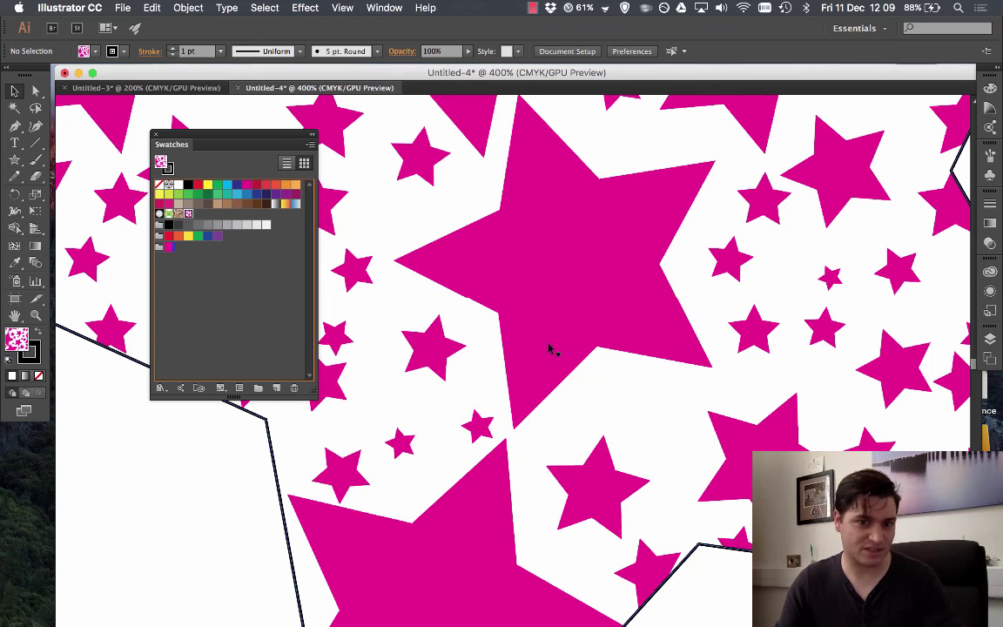
scroll(552, 348, left, 10)
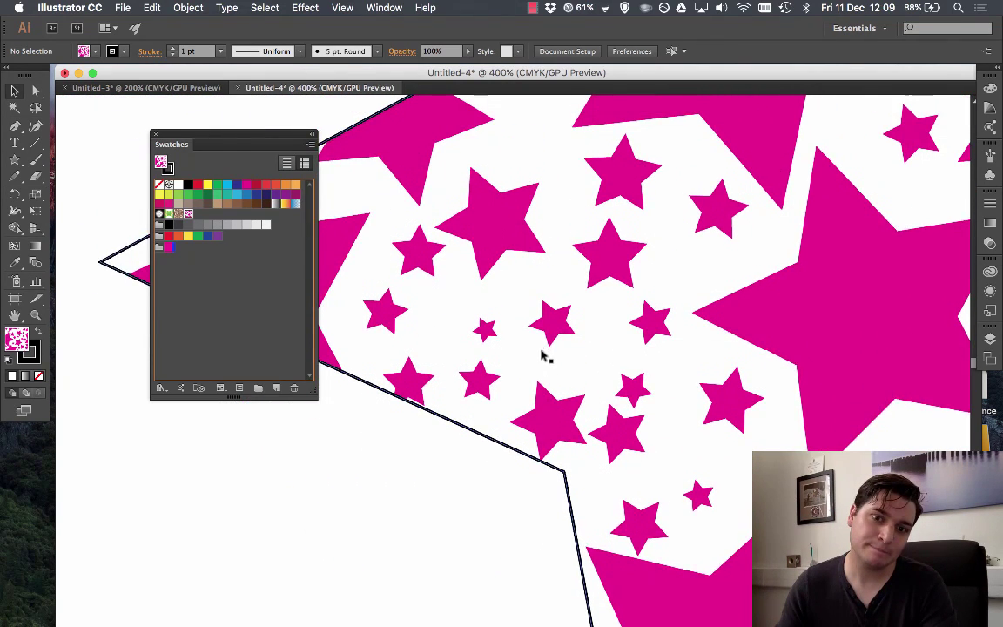
scroll(542, 355, right, 6)
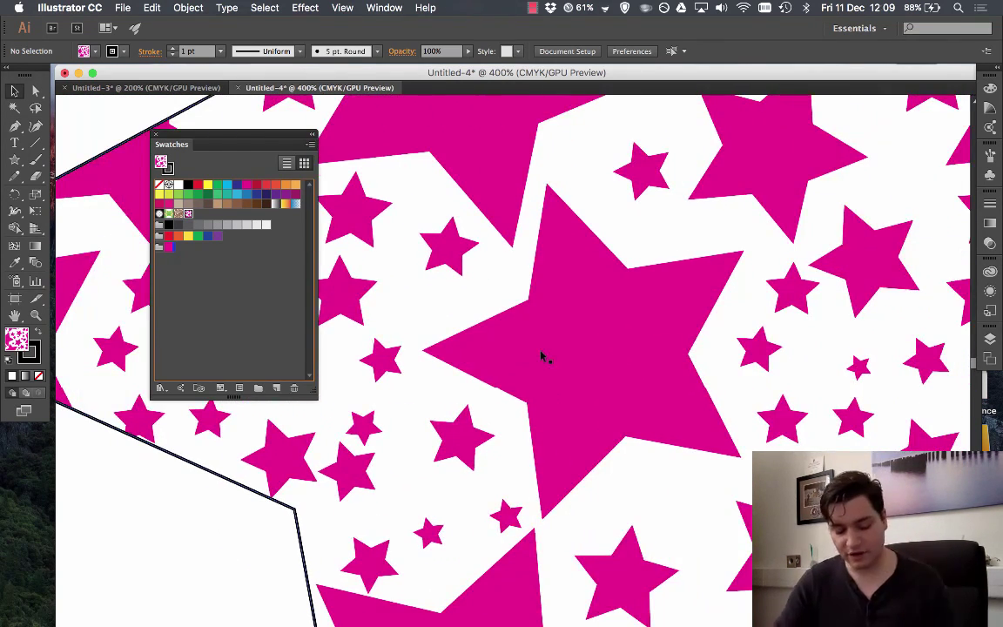
scroll(541, 356, down, 3)
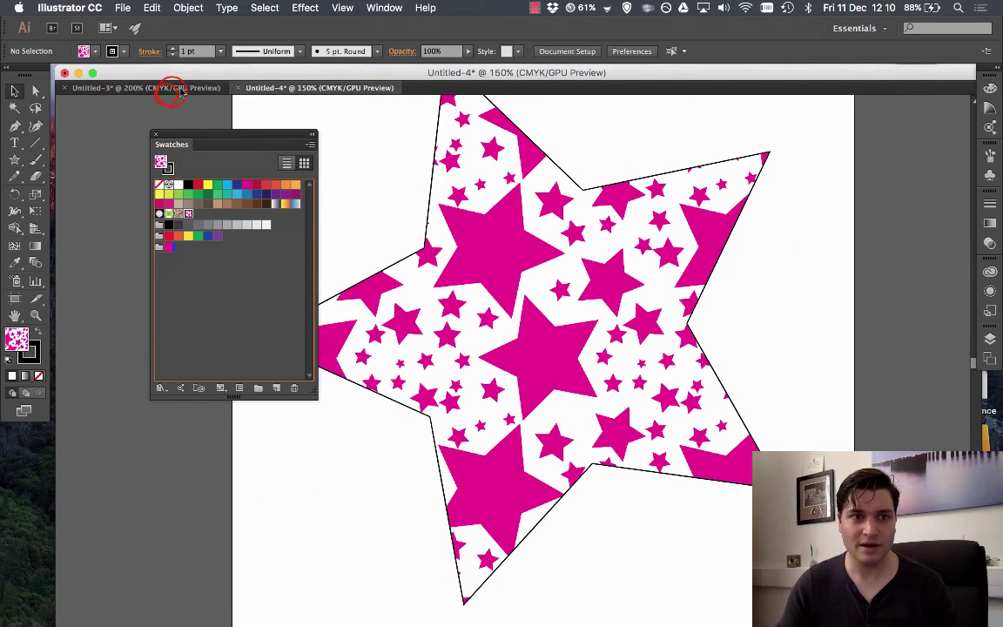
Check the Untitled-3 pattern document, return to Untitled-4, and reselect the patterned star.
click(167, 89)
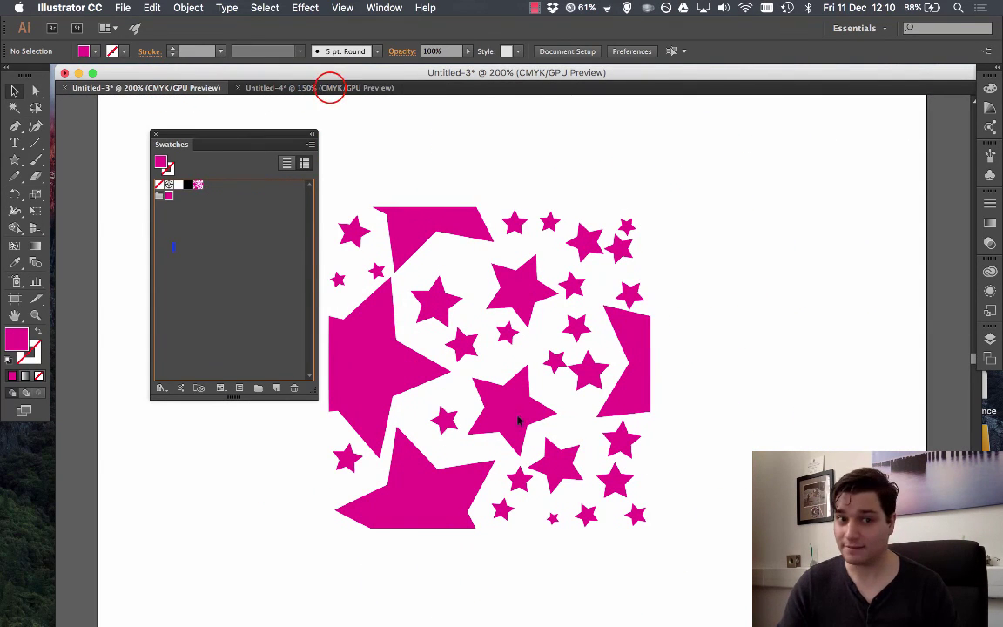
click(330, 89)
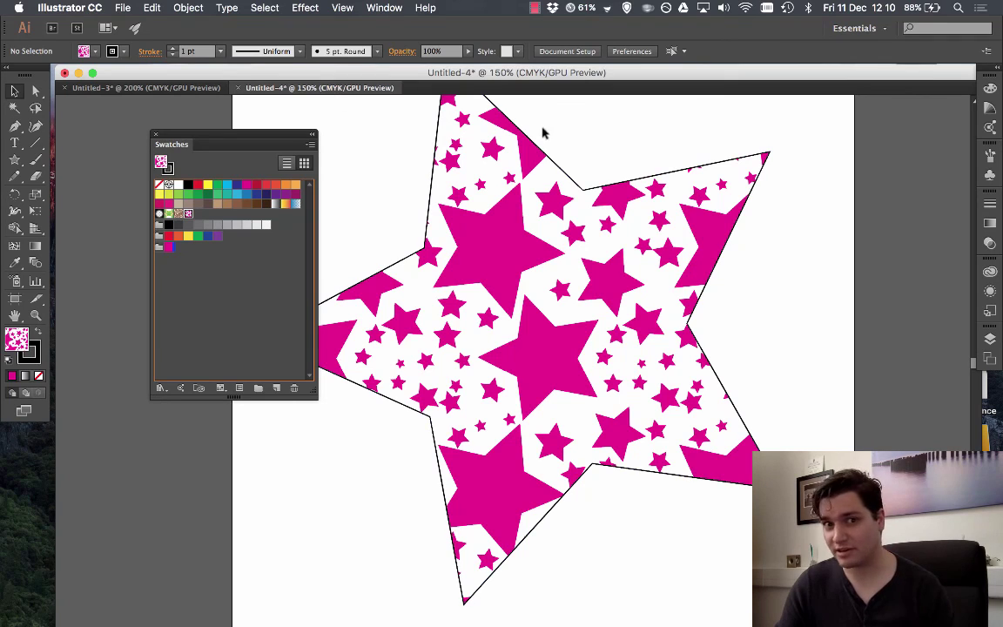
click(538, 155)
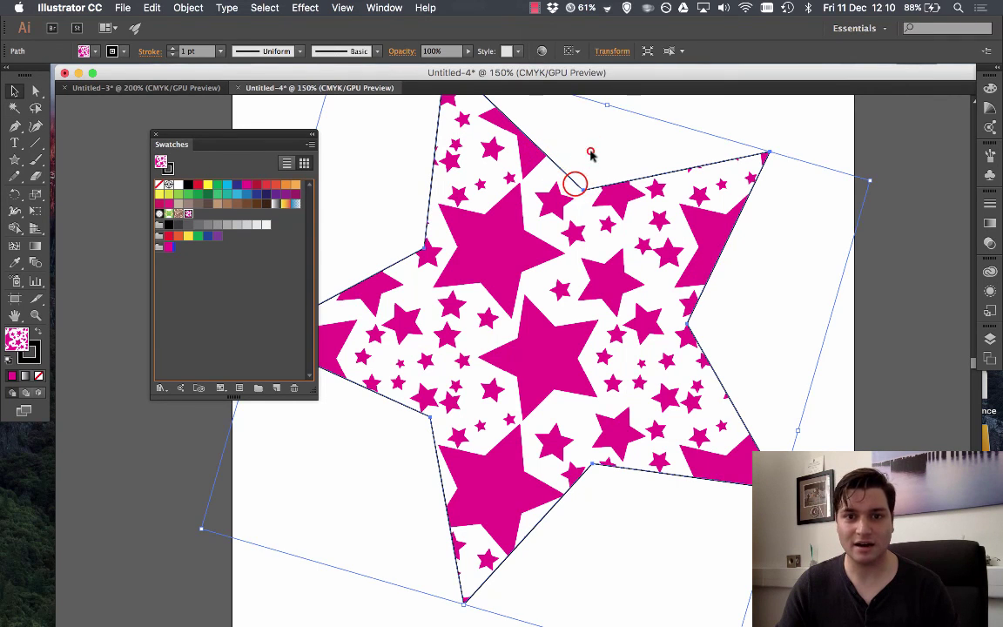
Open the Appearance panel as a floating panel and select the star's pattern fill.
click(384, 8)
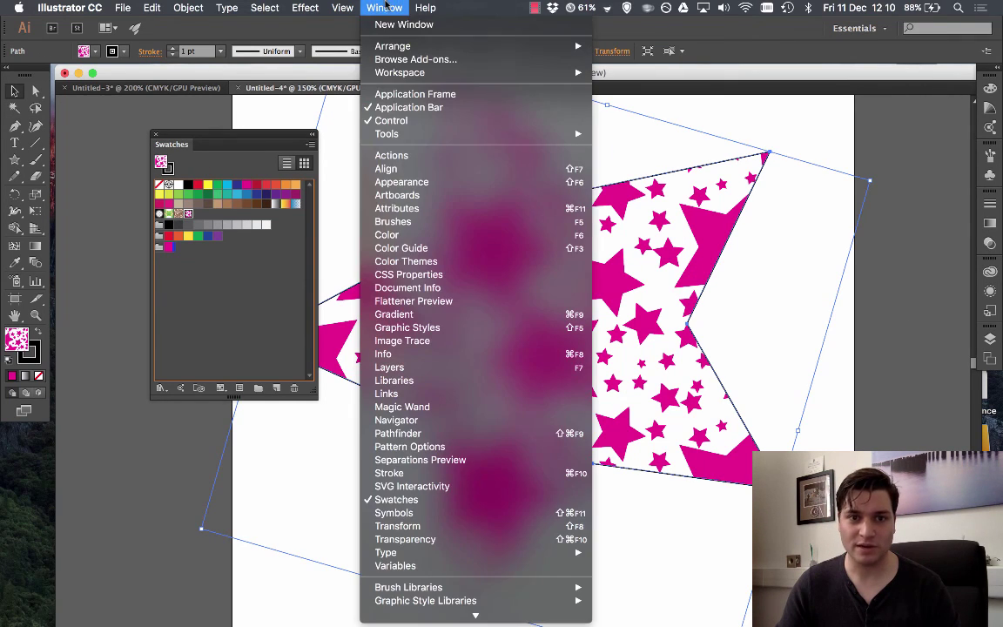
click(401, 182)
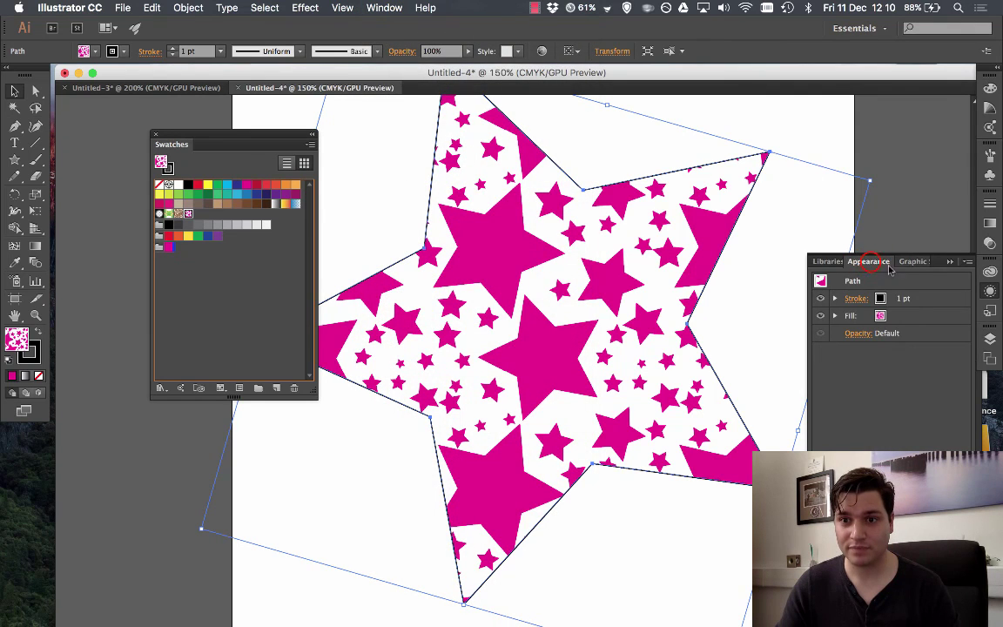
drag(871, 261, 808, 123)
drag(869, 123, 879, 146)
click(881, 200)
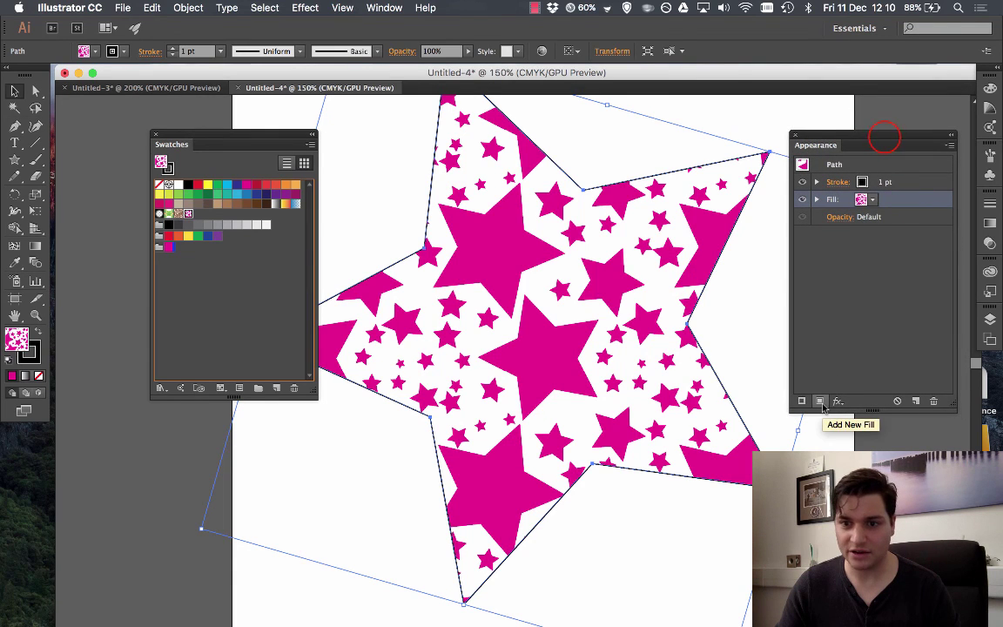
drag(882, 155, 842, 150)
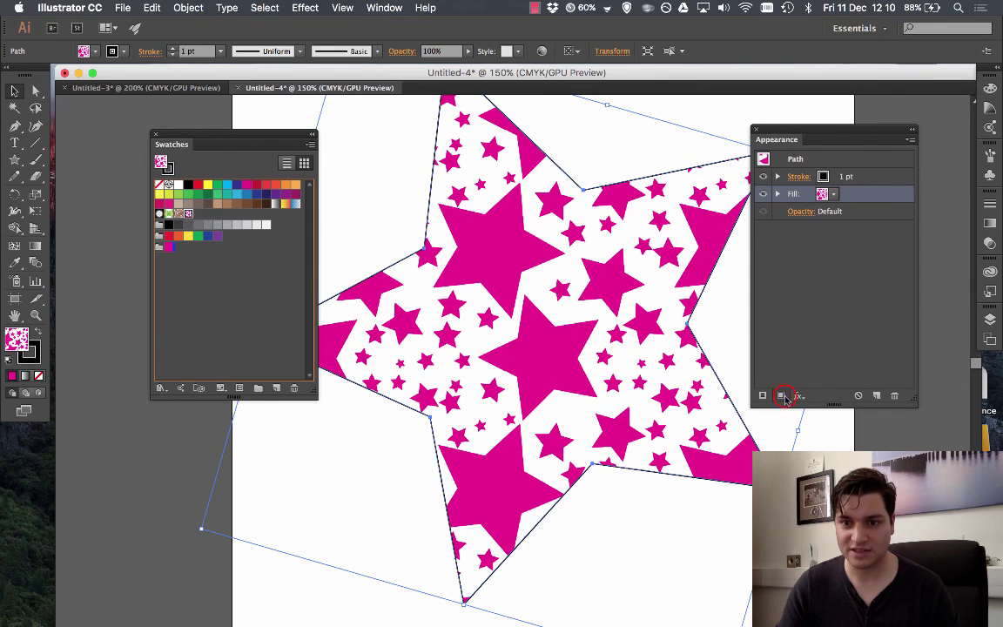
Add a second fill to the star and set it to the blue gradient swatch.
click(782, 396)
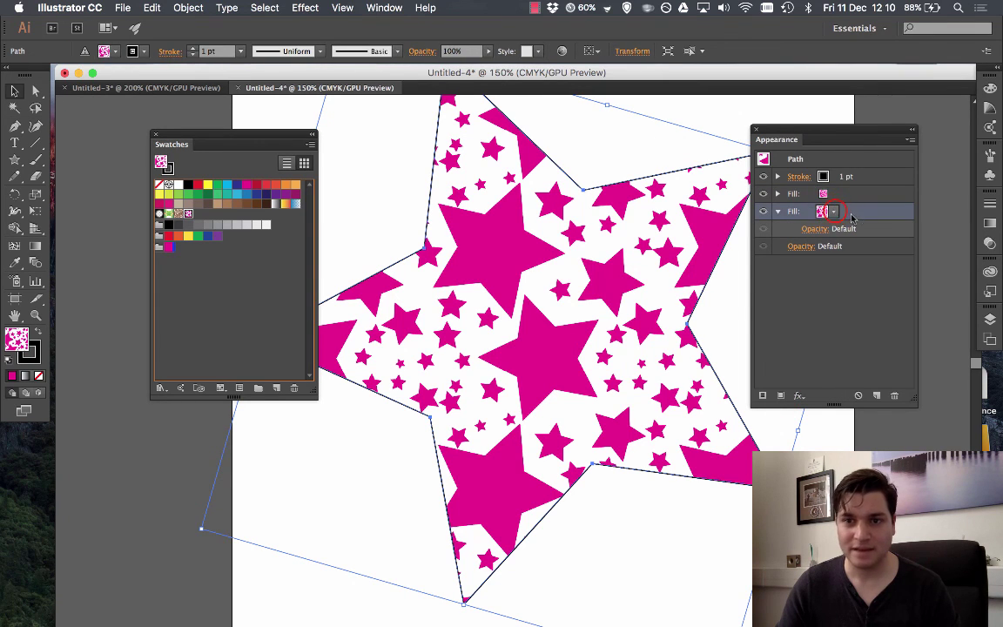
click(834, 212)
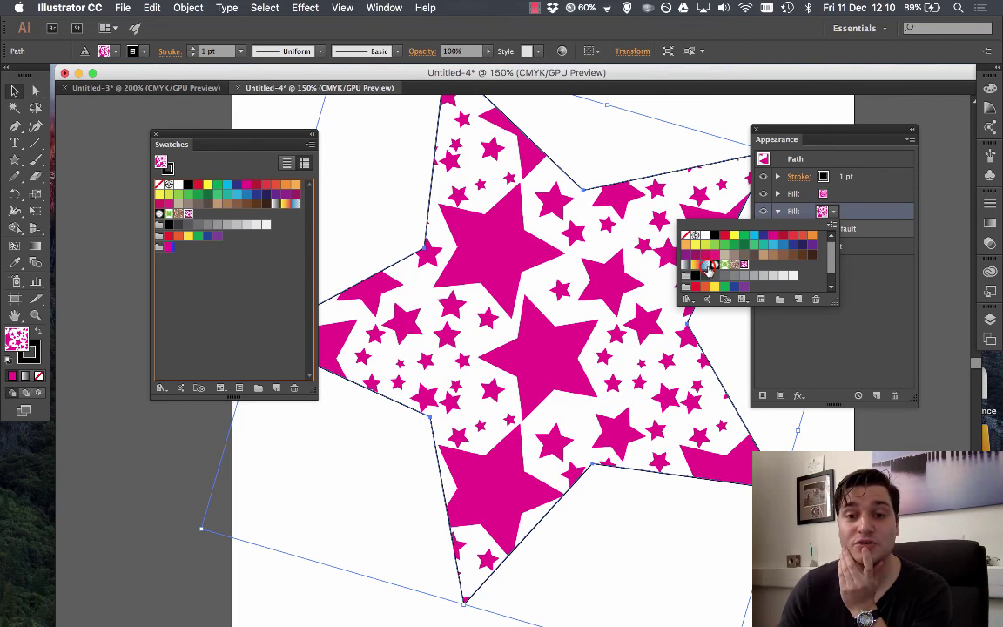
click(705, 265)
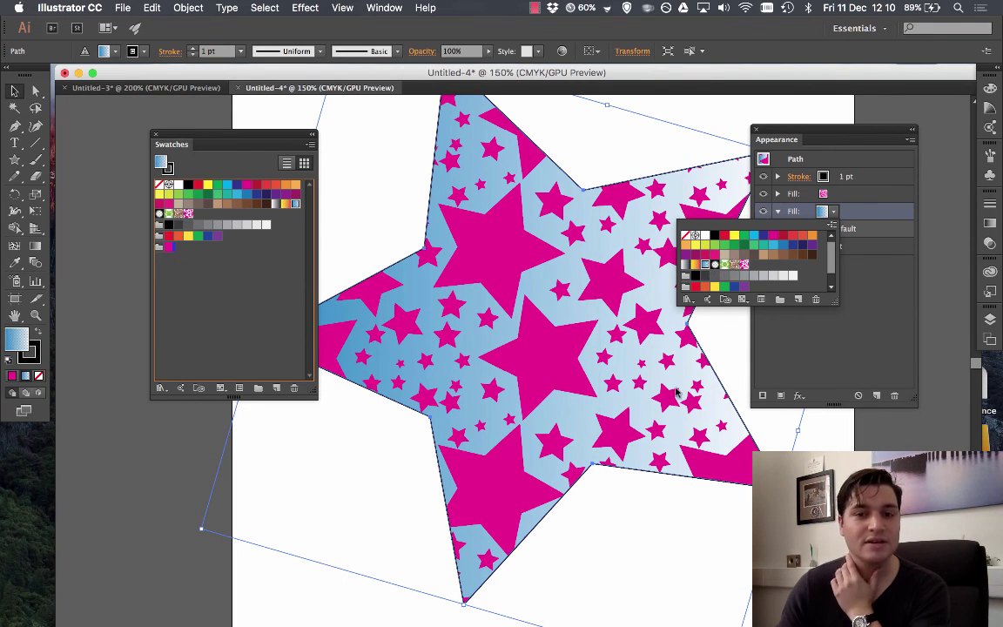
Set the blue gradient fill's opacity to 50%.
click(880, 288)
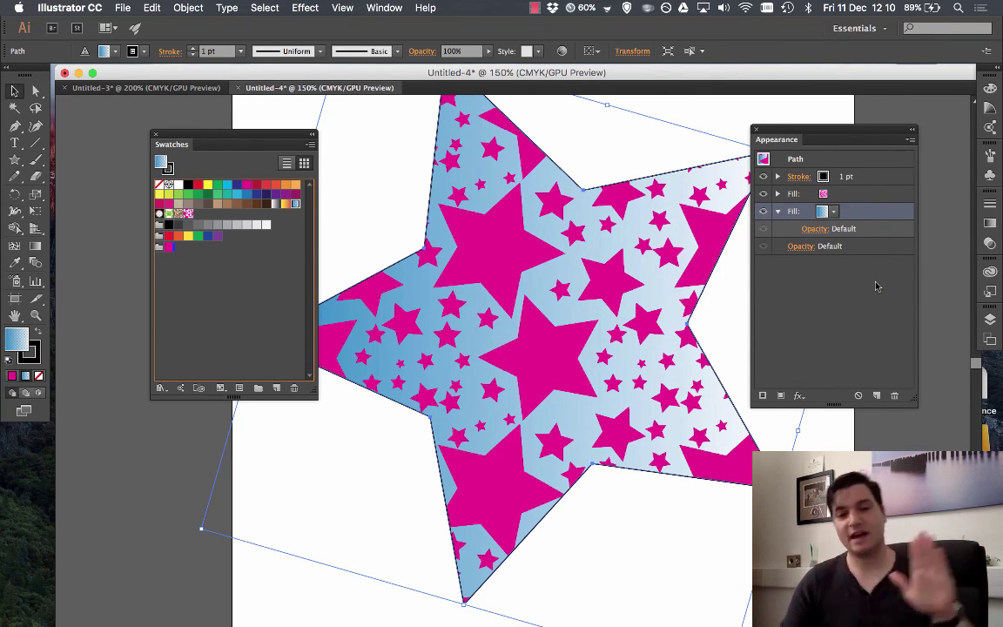
click(810, 231)
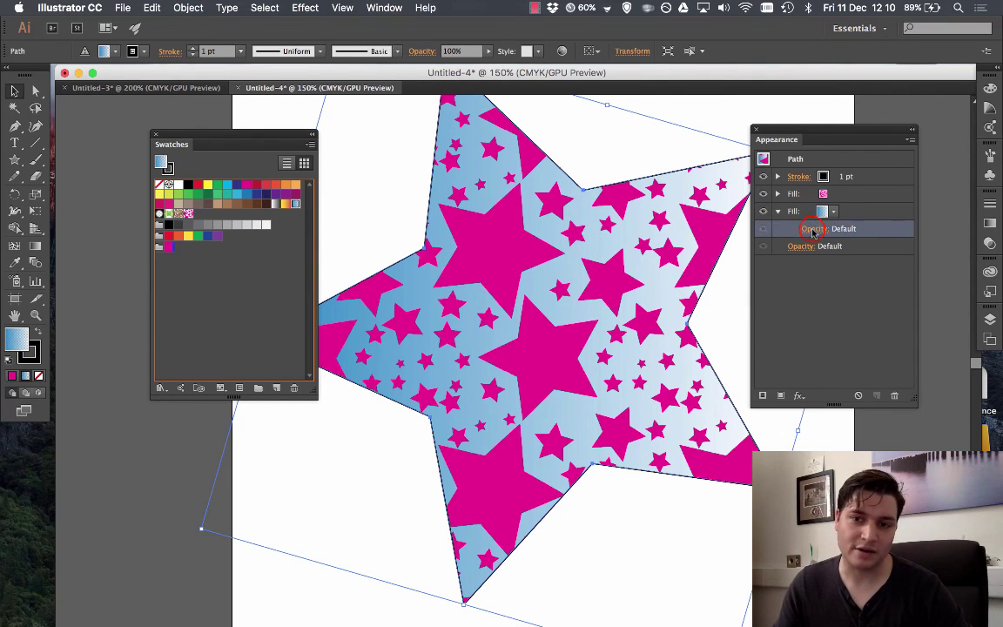
drag(822, 255, 790, 269)
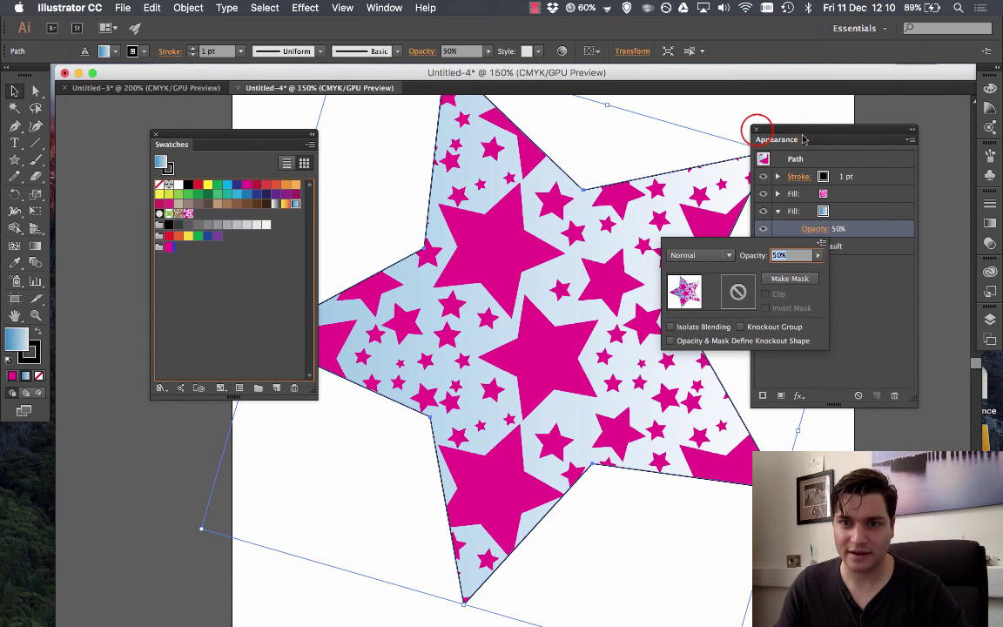
click(756, 129)
Close the Appearance and Swatches panels and deselect the star.
click(756, 130)
click(157, 135)
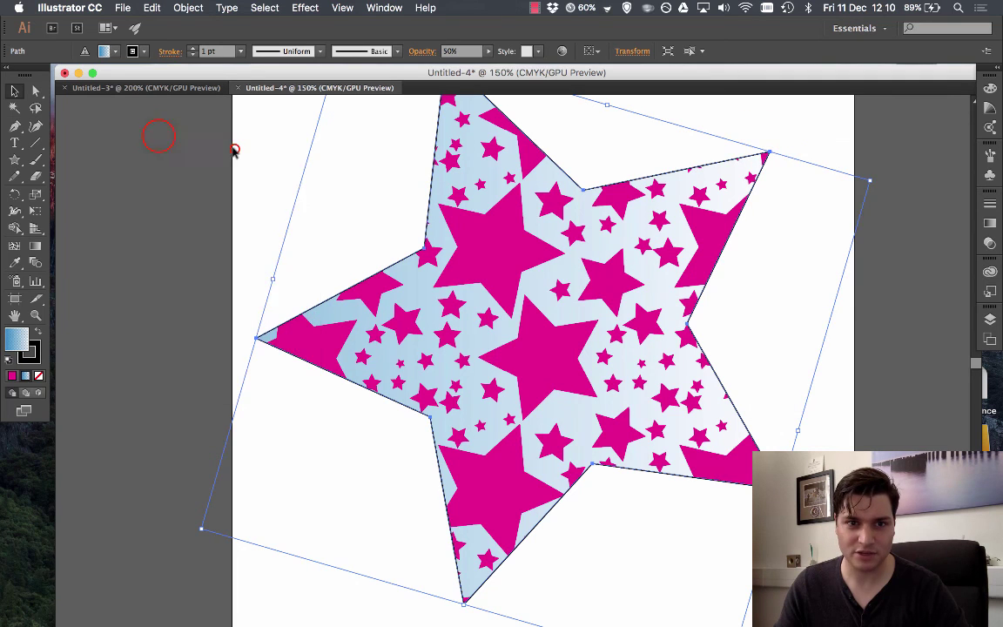
click(235, 149)
scroll(377, 347, up, 2)
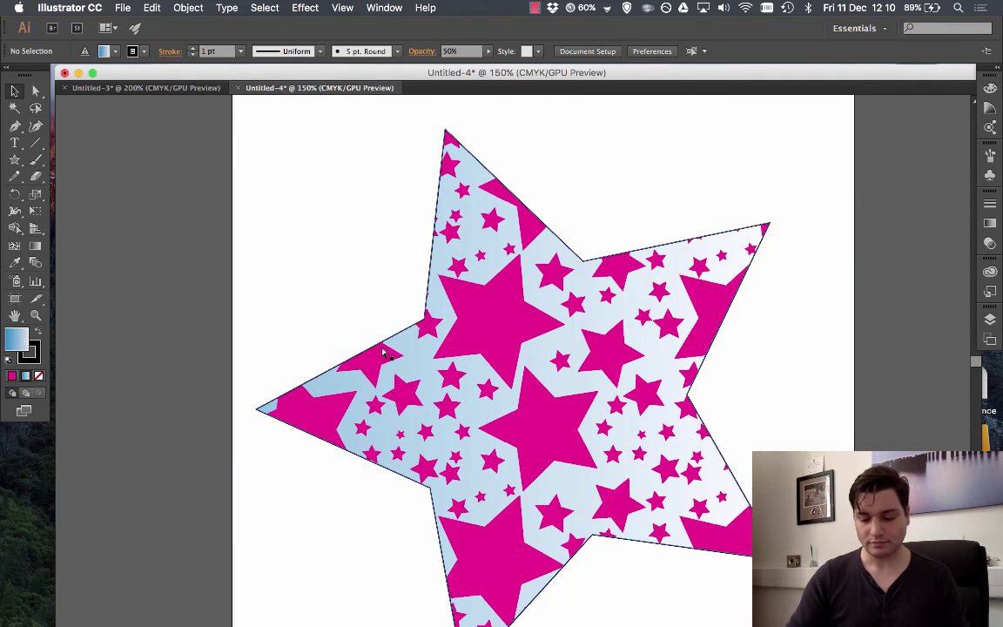
key(super+minus)
scroll(472, 407, down, 5)
scroll(471, 405, up, 2)
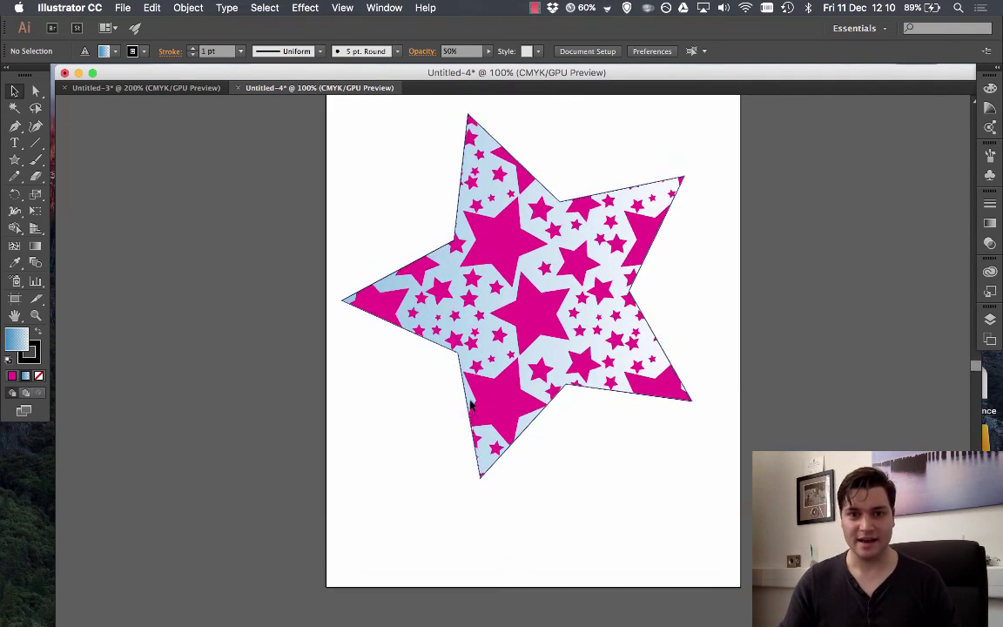
click(138, 86)
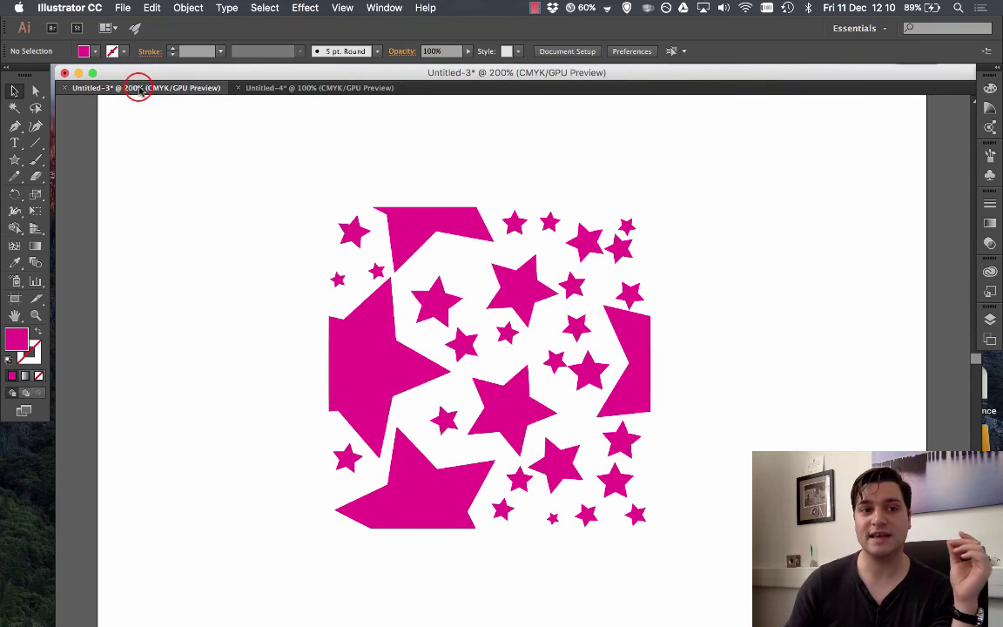
click(303, 89)
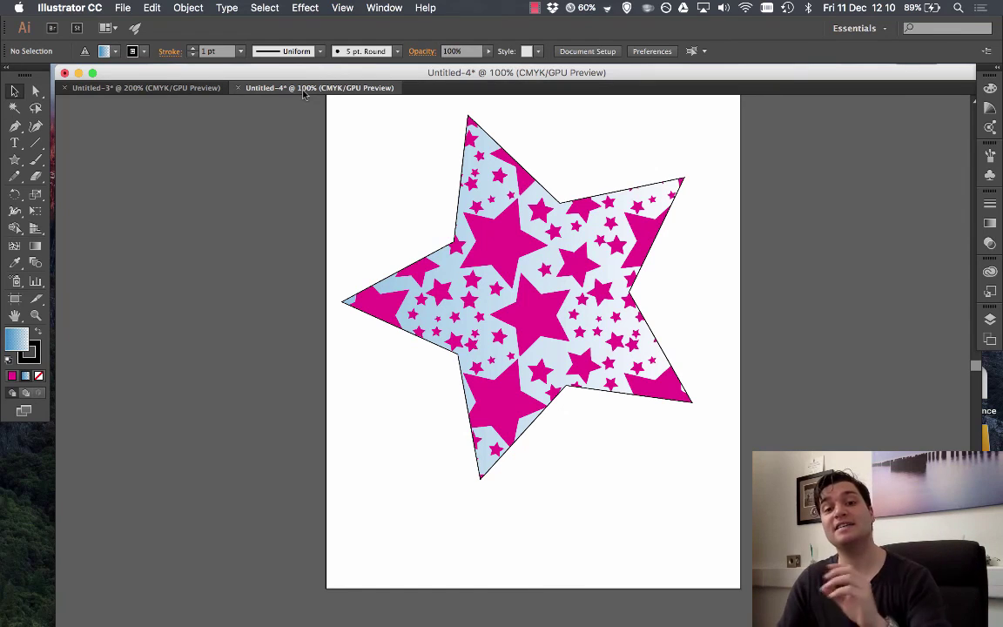
scroll(291, 196, up, 1)
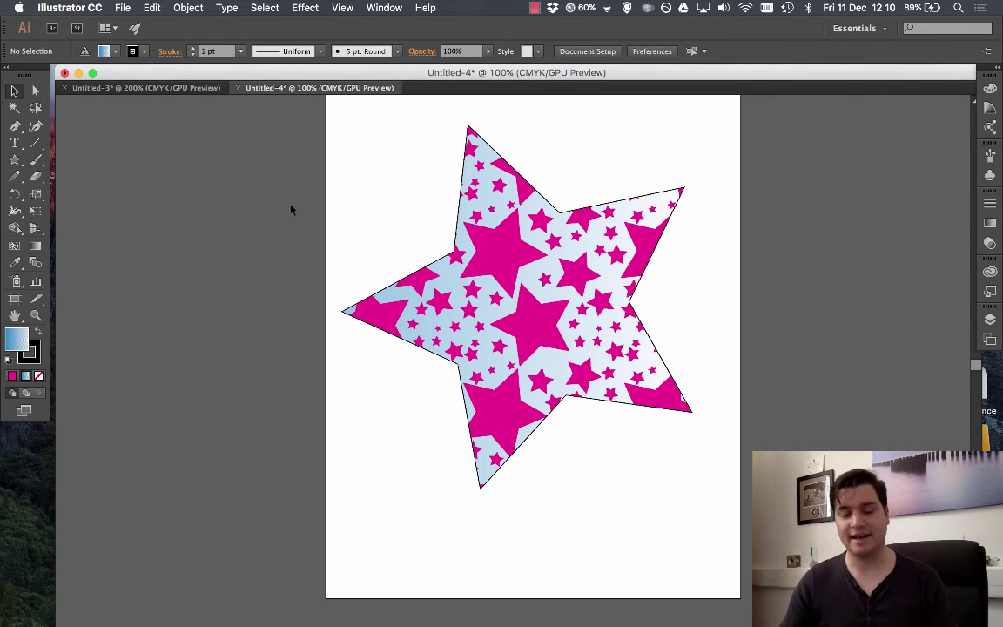